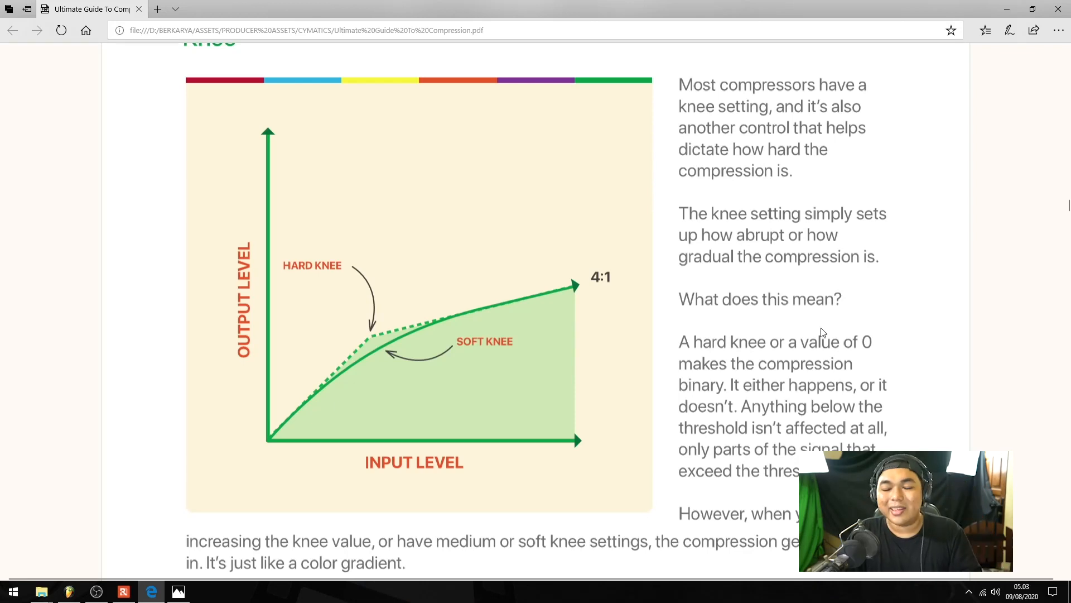
- Leave the compression guide PDF, minimize it and the comment image, and switch to FL Studio
{"action": "scroll", "coordinate": [901, 228], "scroll_direction": "up", "scroll_amount": 4}
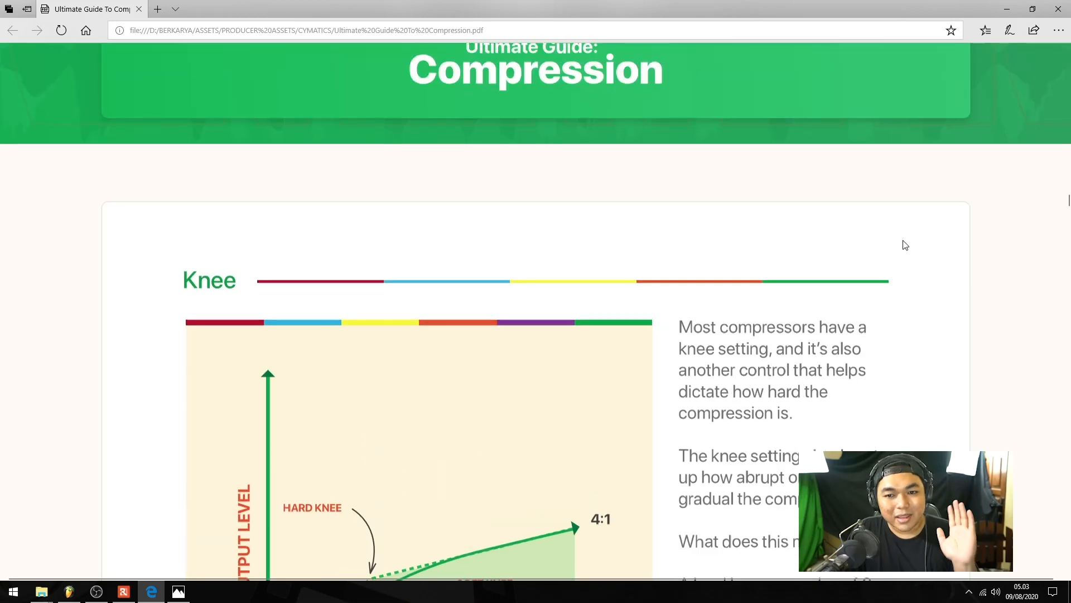
{"action": "scroll", "coordinate": [905, 245], "scroll_direction": "up", "scroll_amount": 10}
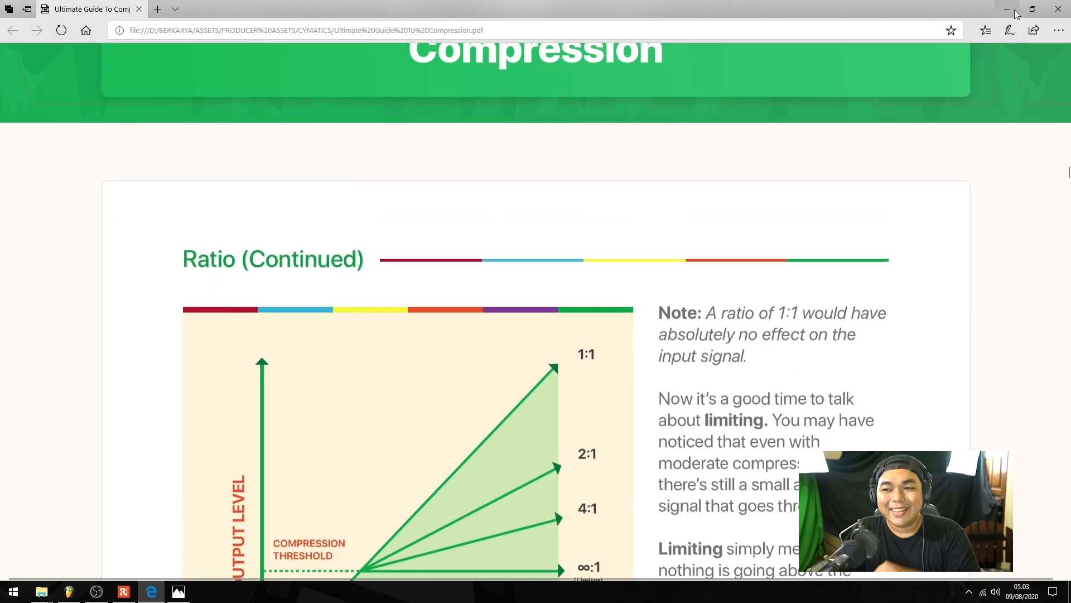
{"action": "left_click", "coordinate": [1014, 13]}
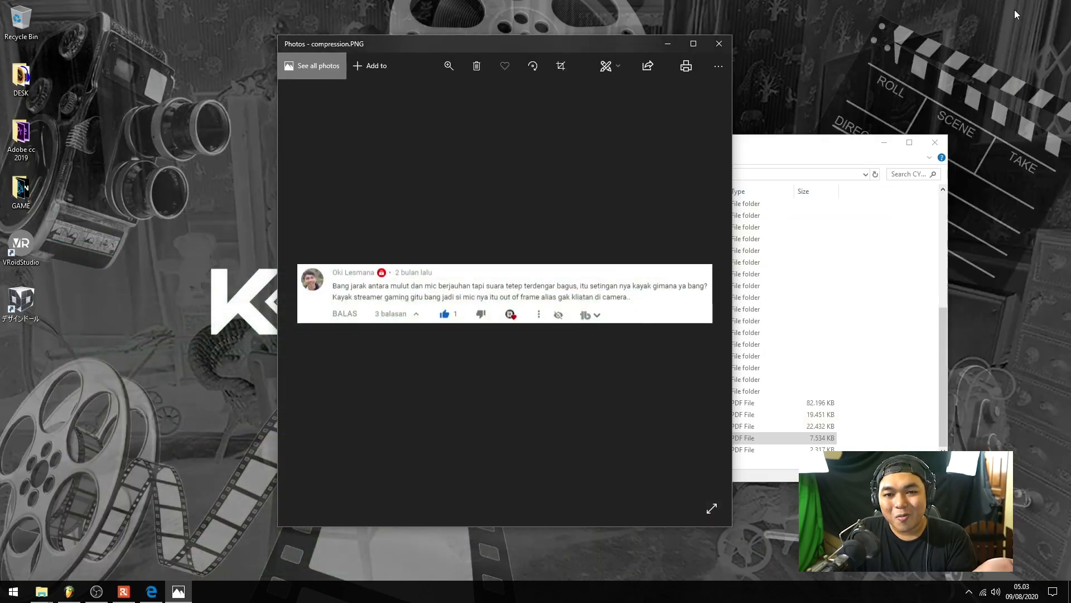
{"action": "left_click", "coordinate": [676, 46]}
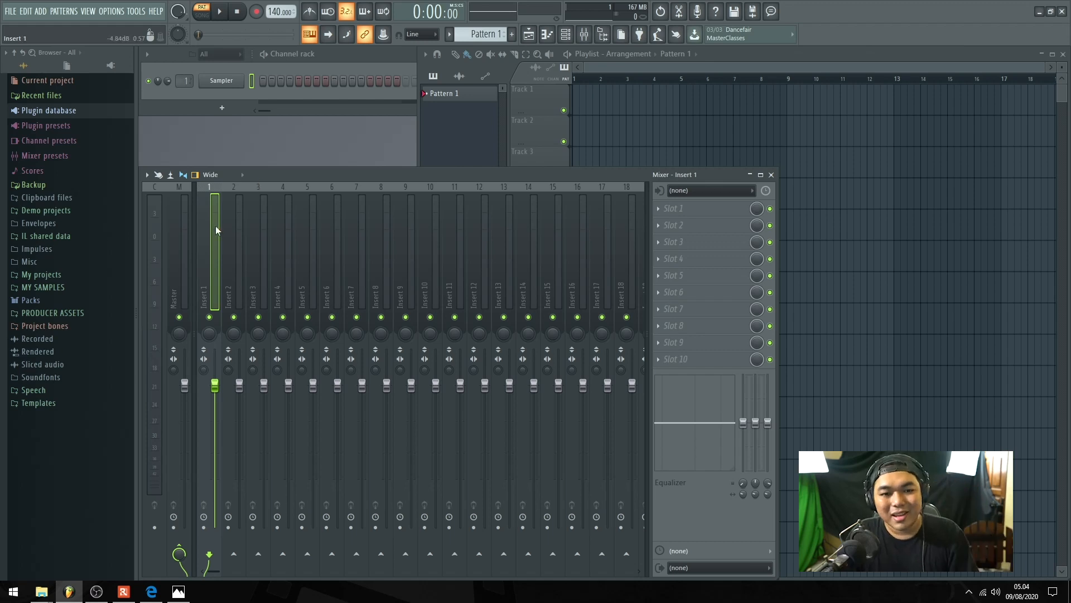
- Try the stereo source In 1 - In 2 on mixer Insert 1, and set its audio input to mono In 1
{"action": "left_click", "coordinate": [707, 193]}
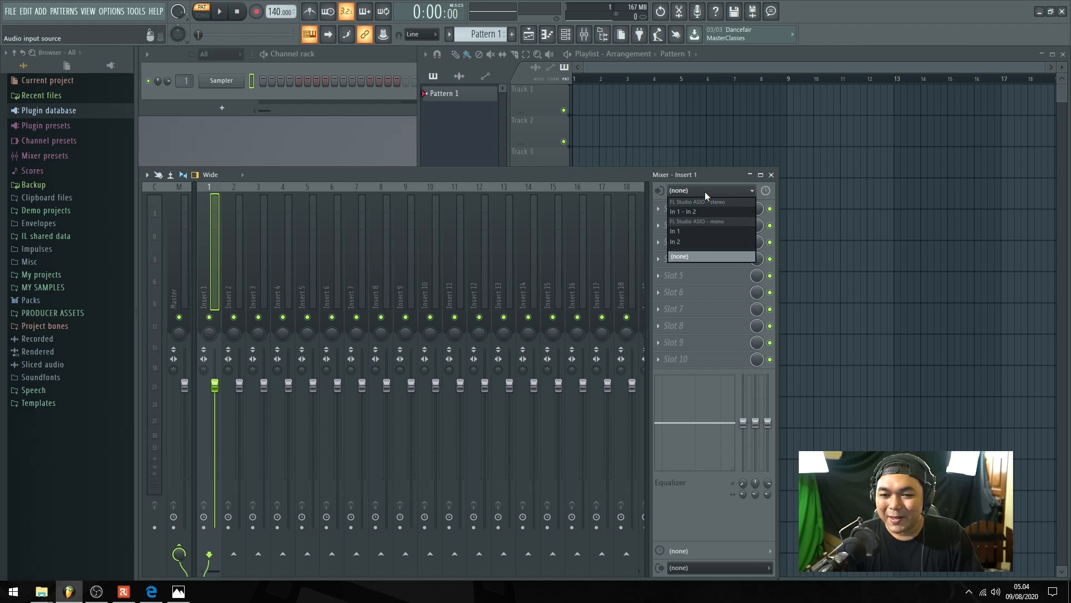
{"action": "left_click", "coordinate": [707, 194]}
{"action": "left_click", "coordinate": [707, 193]}
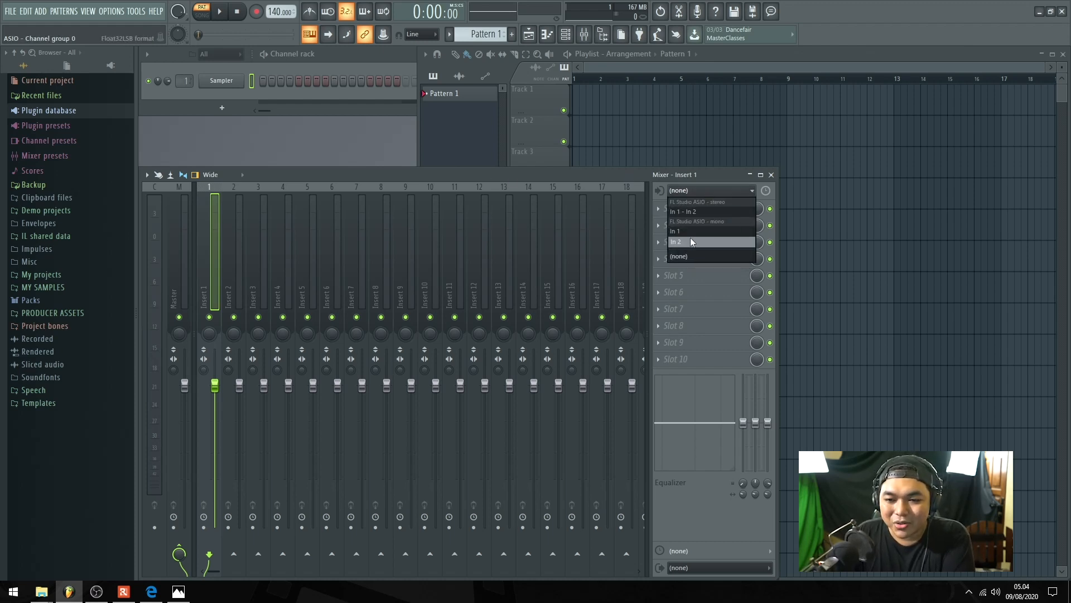
{"action": "left_click", "coordinate": [706, 192]}
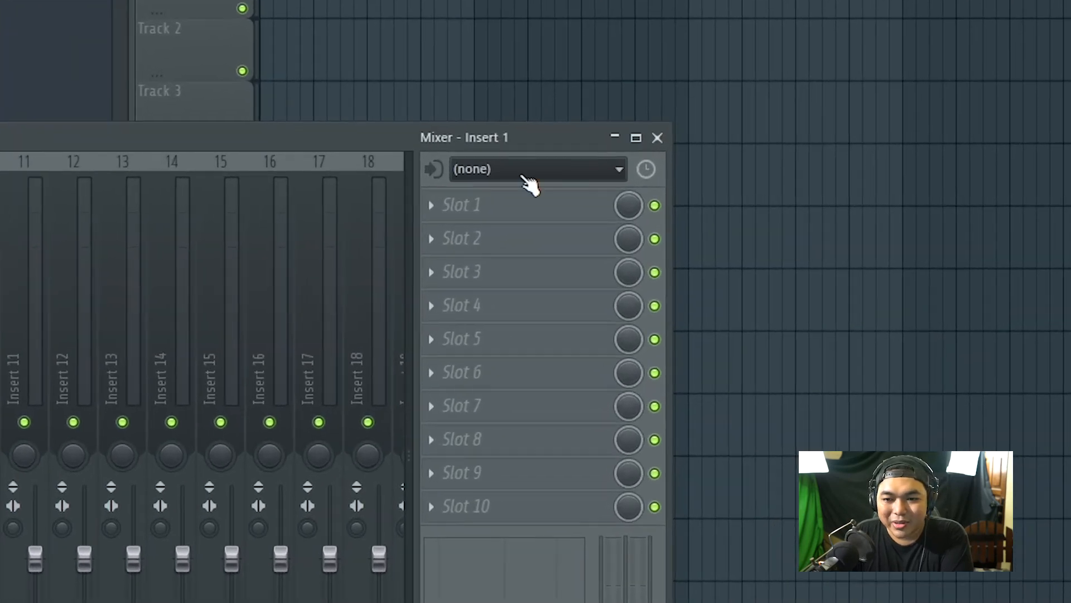
{"action": "left_click", "coordinate": [525, 177]}
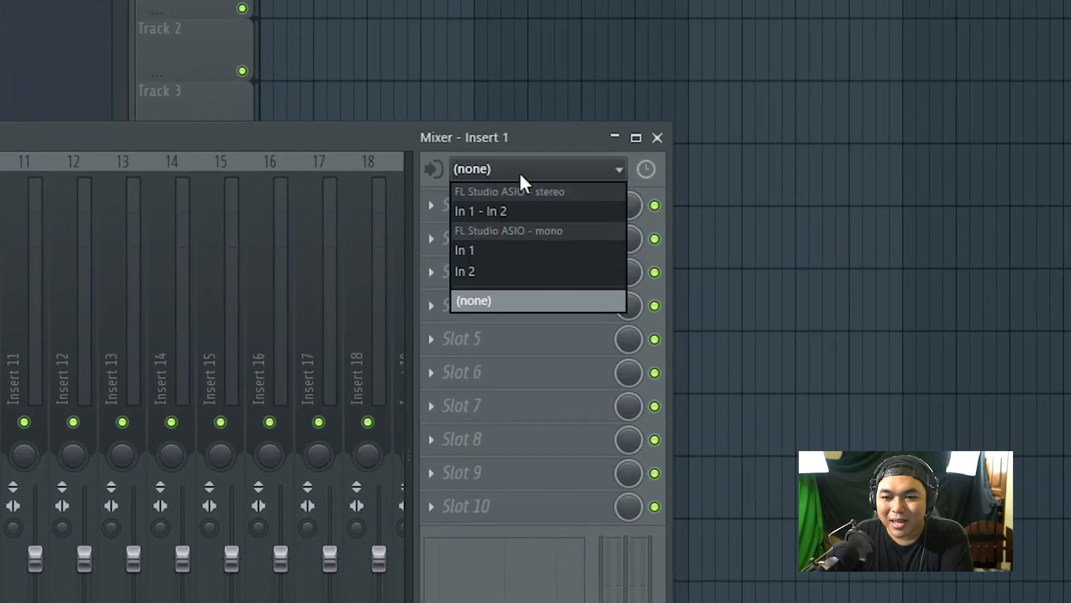
{"action": "left_click", "coordinate": [532, 211]}
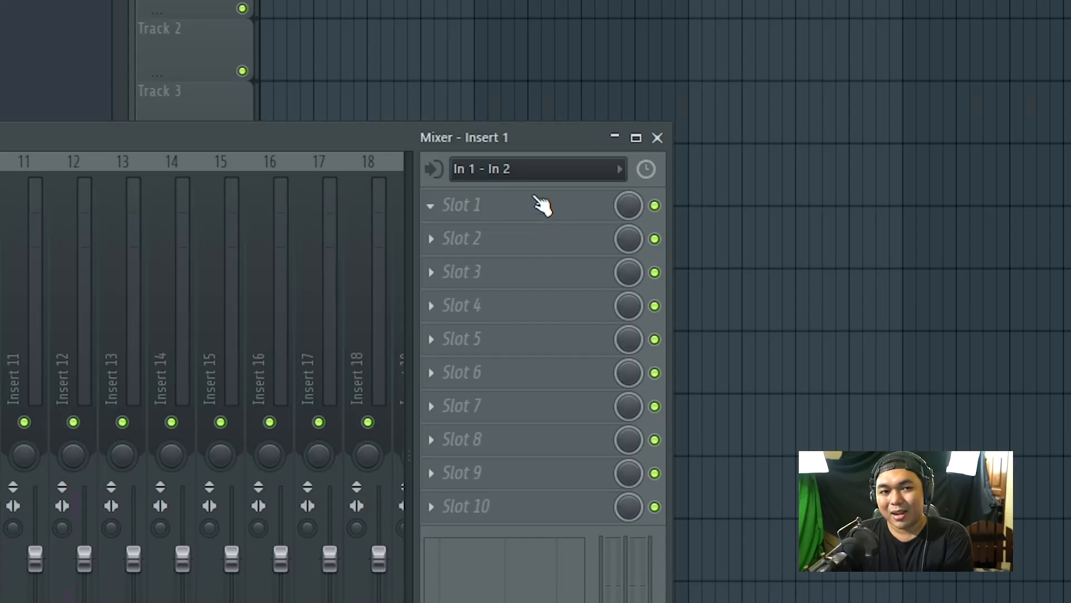
{"action": "left_click", "coordinate": [534, 170]}
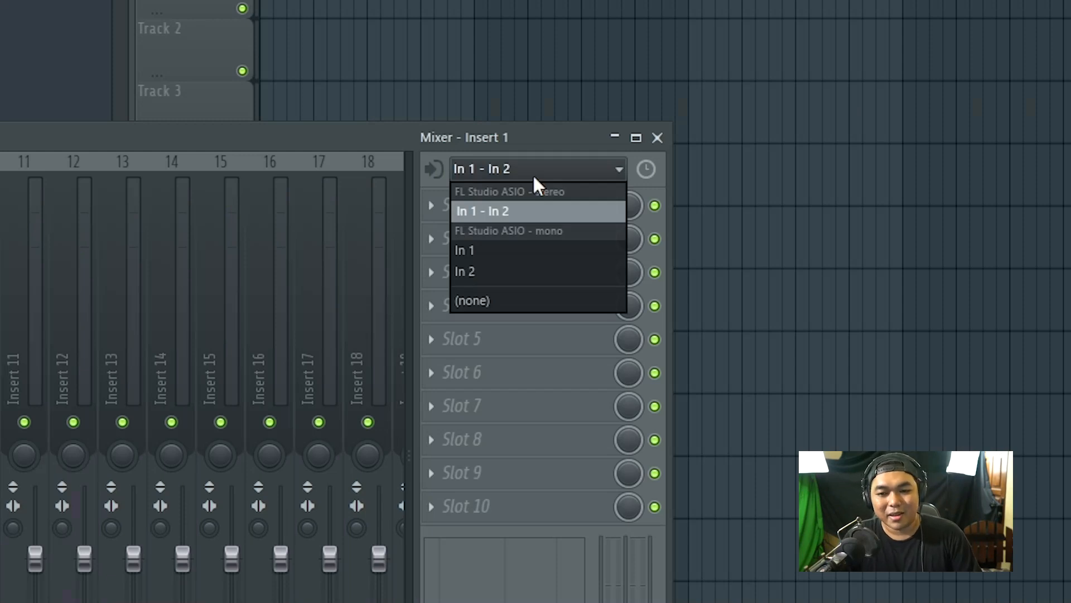
{"action": "left_click", "coordinate": [509, 250]}
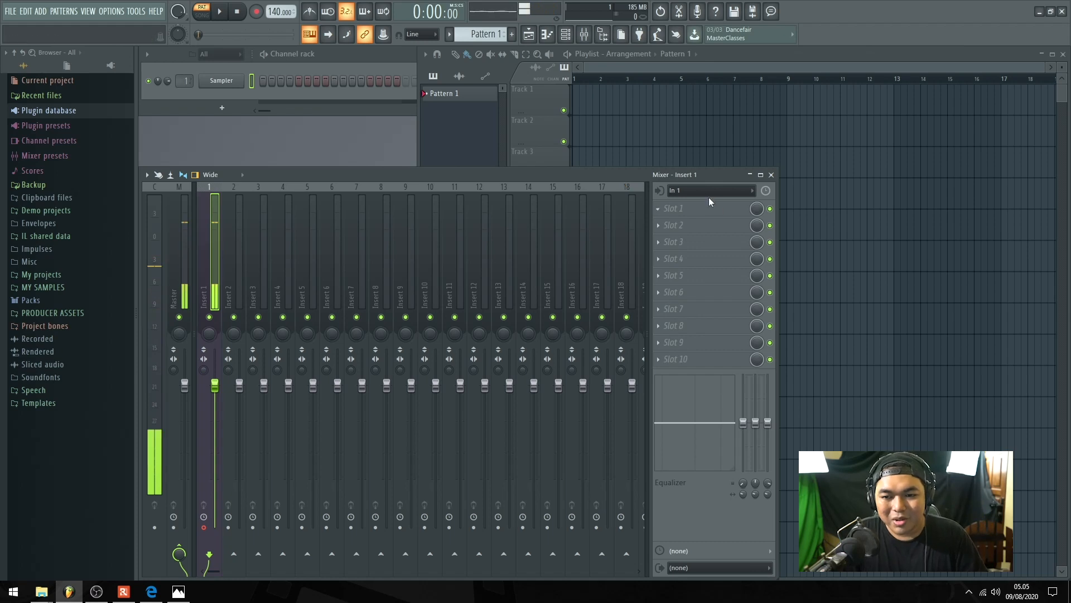
- Record a microphone take from the first mixer insert as an audio clip on the playlist's first track, REC
{"action": "left_click", "coordinate": [628, 69]}
{"action": "left_click", "coordinate": [339, 175]}
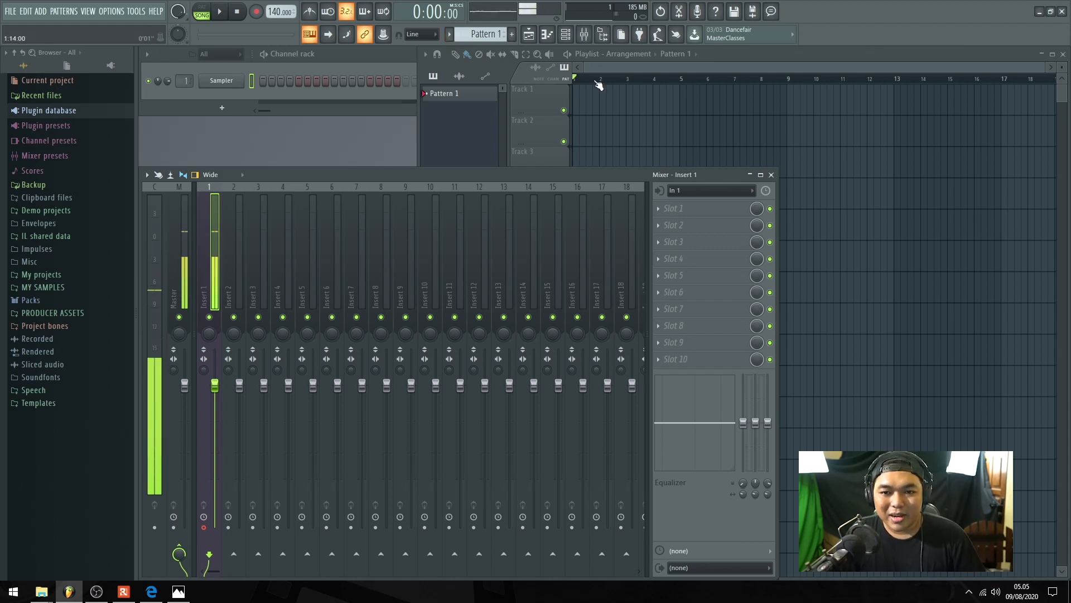
{"action": "left_click", "coordinate": [436, 115]}
{"action": "left_click", "coordinate": [256, 12]}
- Set the audio input of the REC mixer track to (none)
{"action": "left_click", "coordinate": [586, 327]}
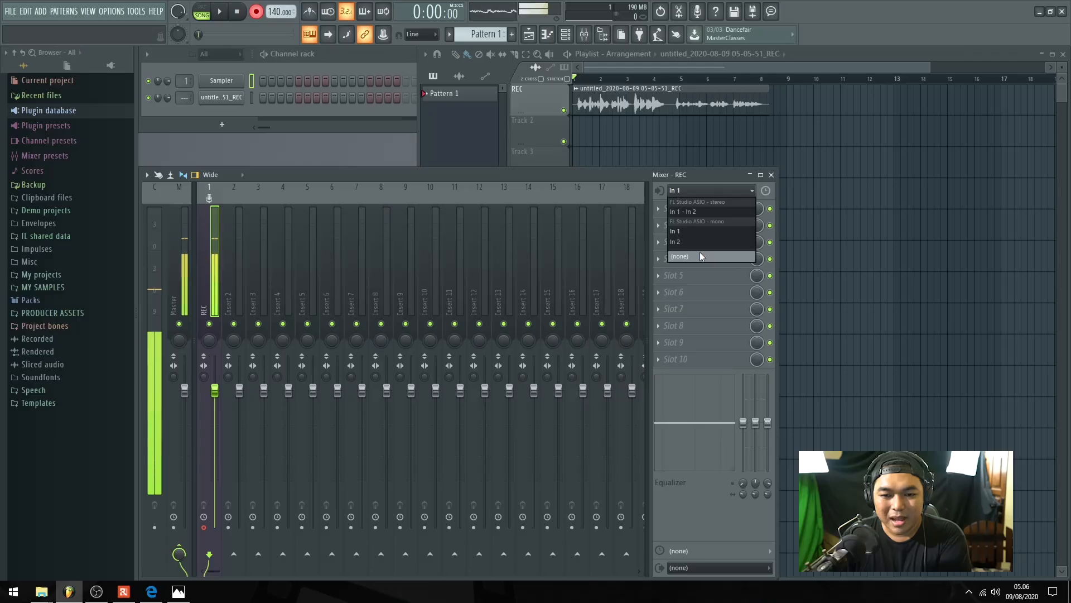
{"action": "left_click", "coordinate": [701, 256]}
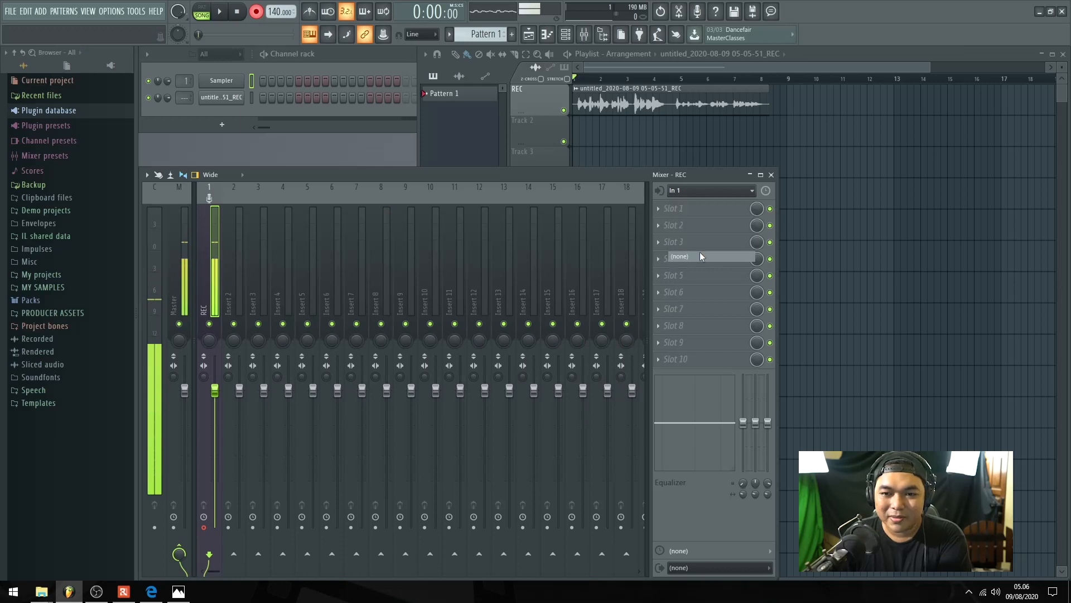
- Play the recorded clip from its start, and again from the gap before its second half between bars 4 and 5
{"action": "left_click", "coordinate": [600, 78]}
{"action": "left_click", "coordinate": [576, 79]}
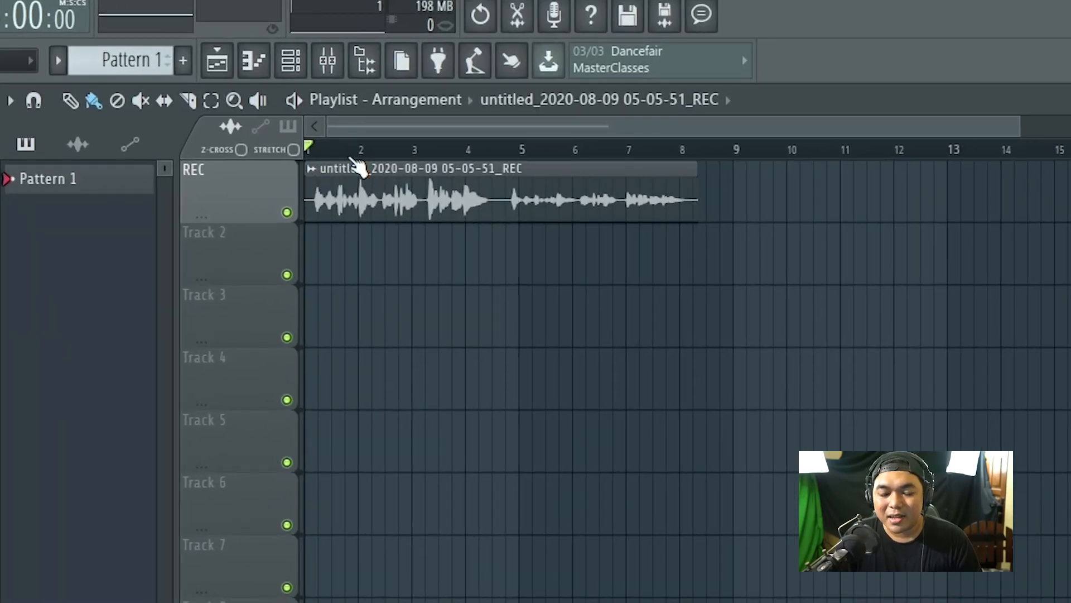
{"action": "scroll", "coordinate": [350, 151], "scroll_direction": "up", "scroll_amount": 3}
{"action": "left_click_drag", "start_coordinate": [384, 129], "coordinate": [343, 129]}
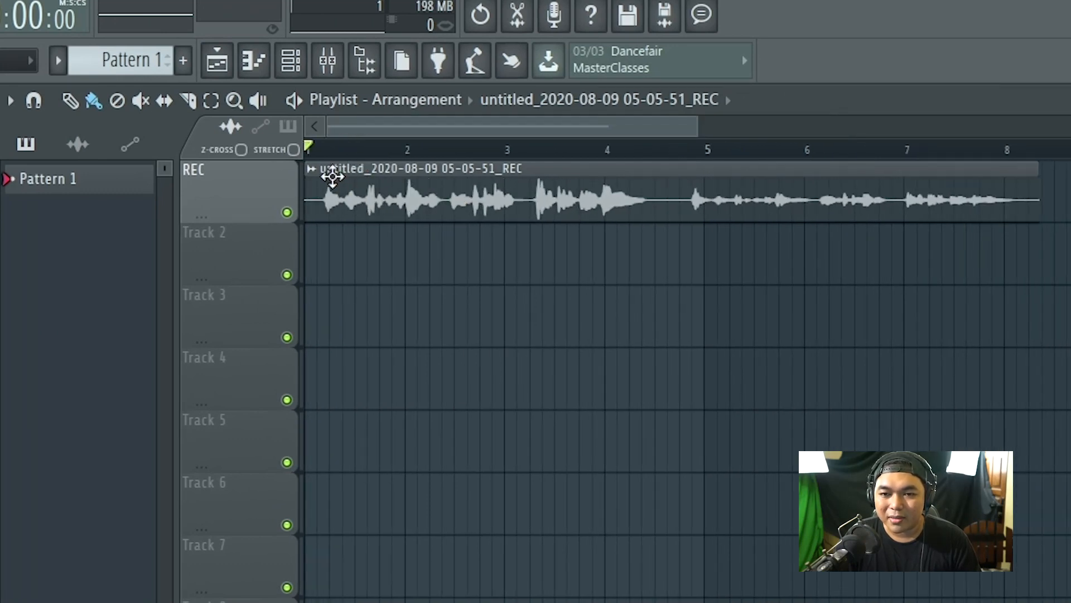
{"action": "key", "text": "space"}
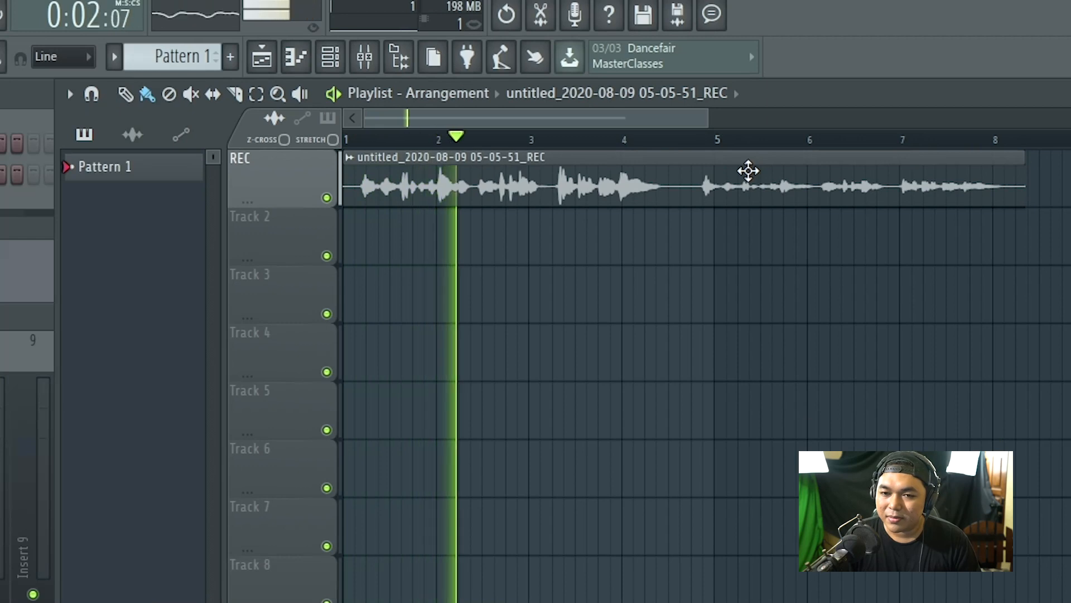
{"action": "key", "text": "space"}
{"action": "left_click", "coordinate": [682, 140]}
{"action": "key", "text": "space"}
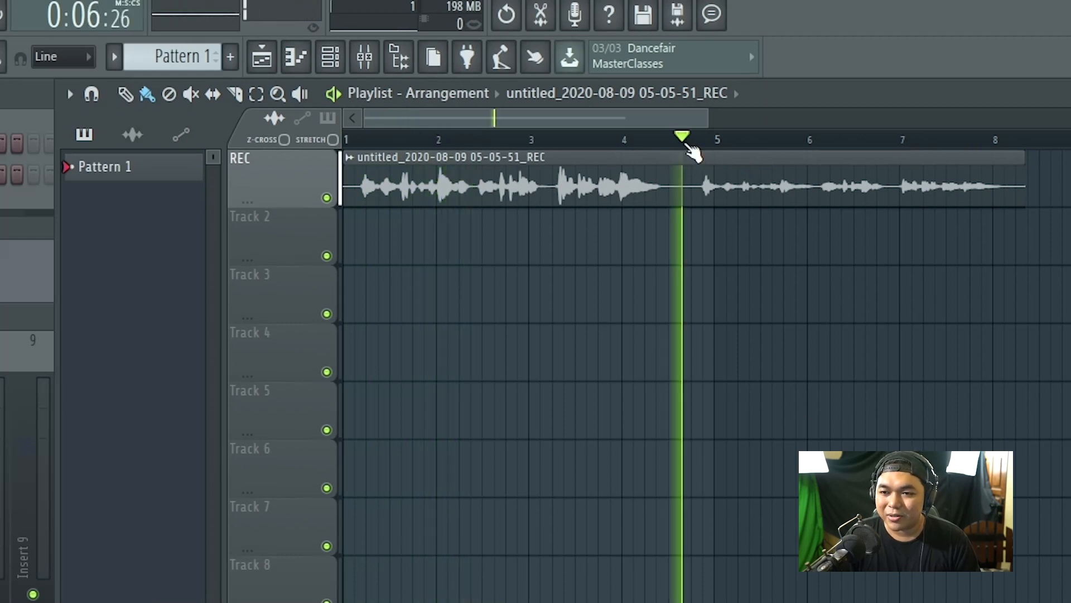
{"action": "key", "text": "space"}
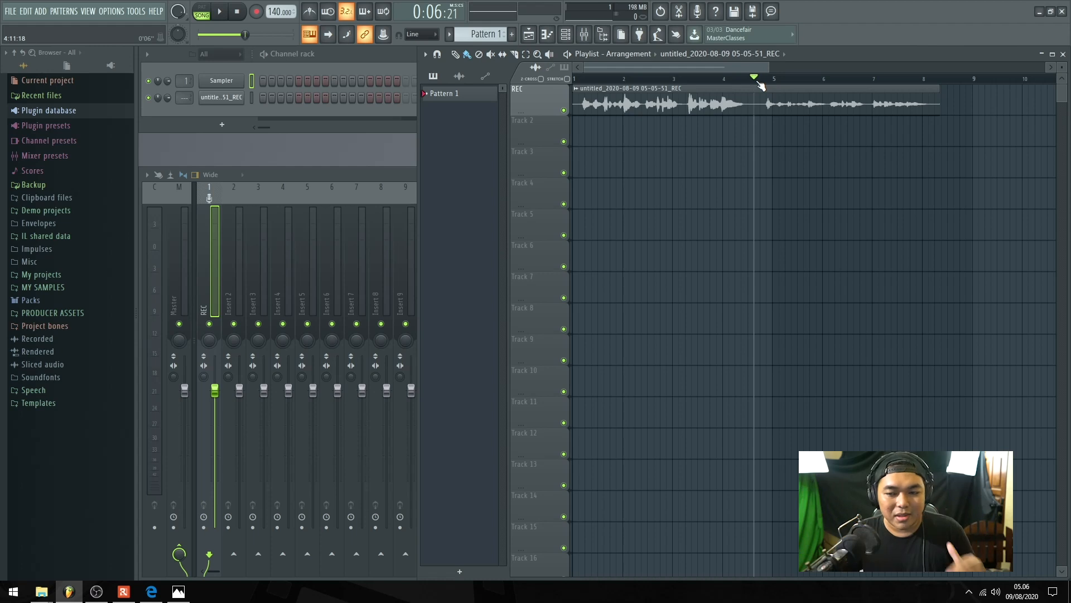
- Route the recorded clip to the empty mixer track 2 and load Fruity Limiter in its Slot 1
{"action": "double_click", "coordinate": [731, 99]}
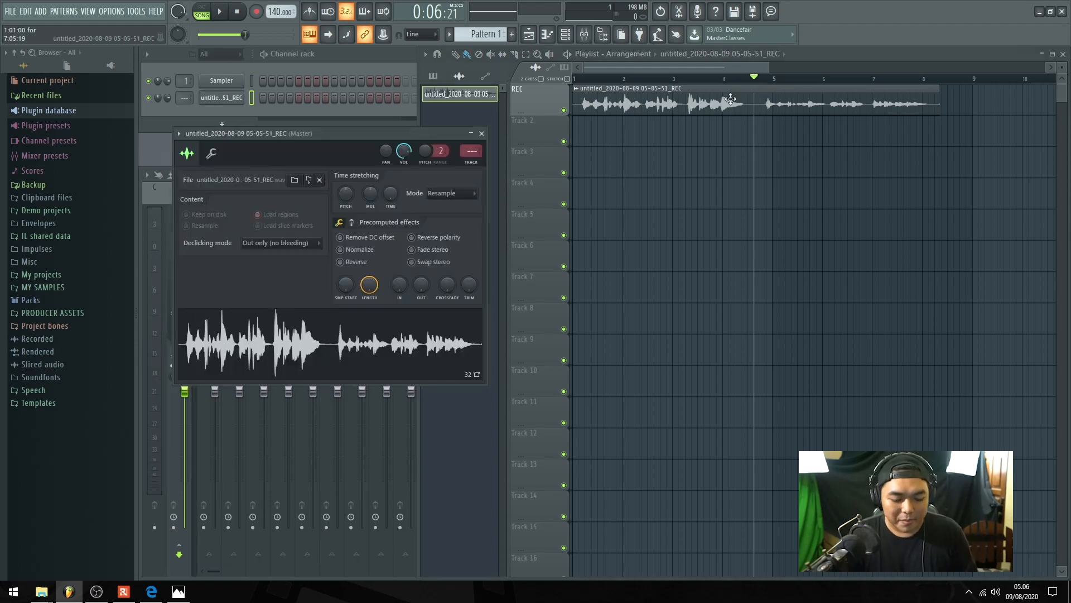
{"action": "key", "text": "ctrl+l"}
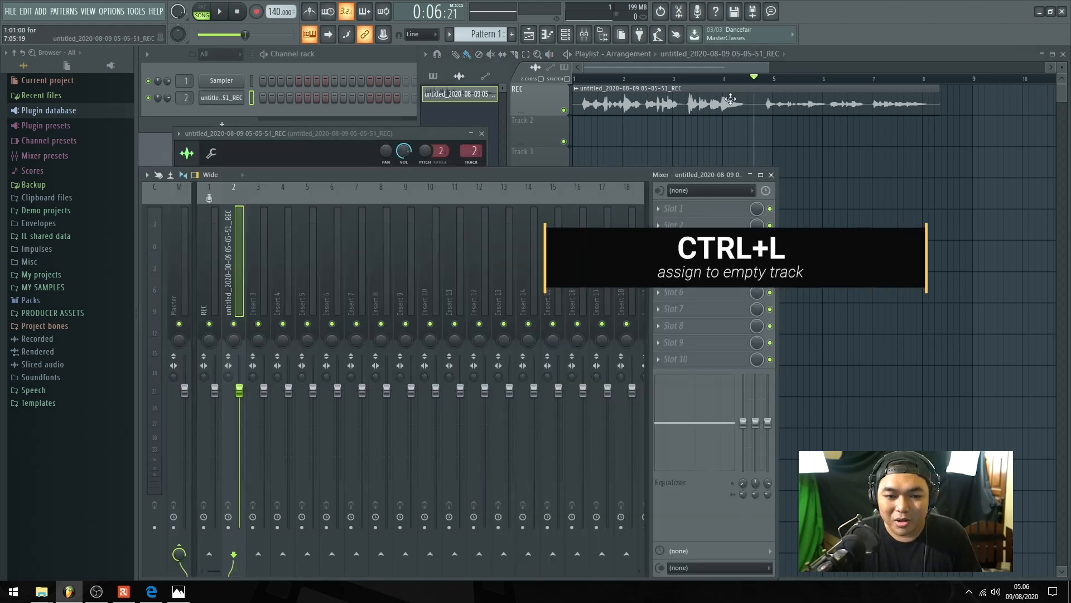
{"action": "left_click", "coordinate": [687, 208]}
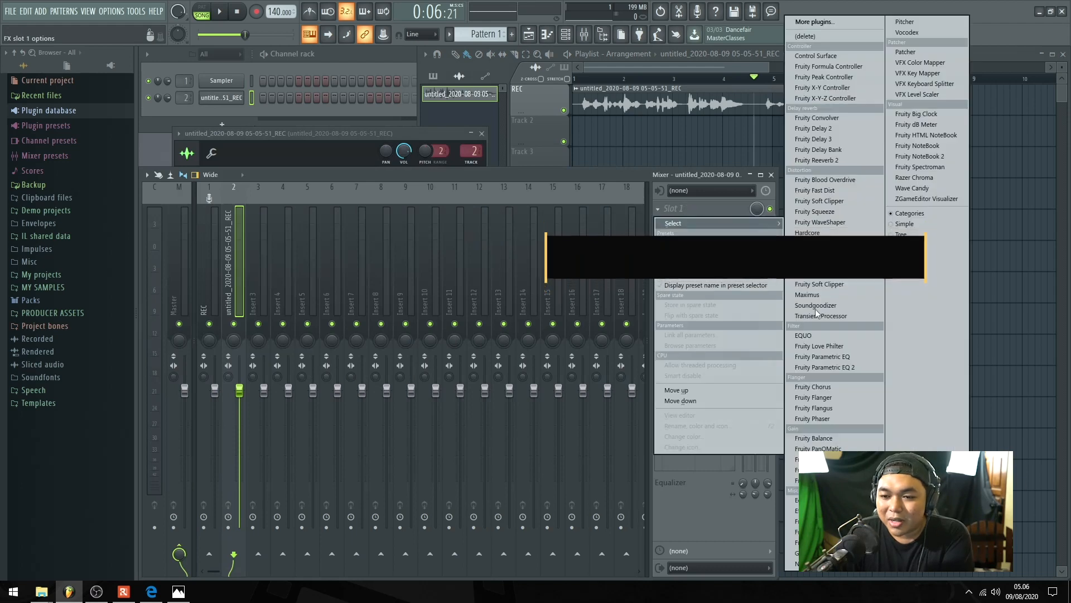
{"action": "left_click", "coordinate": [822, 263]}
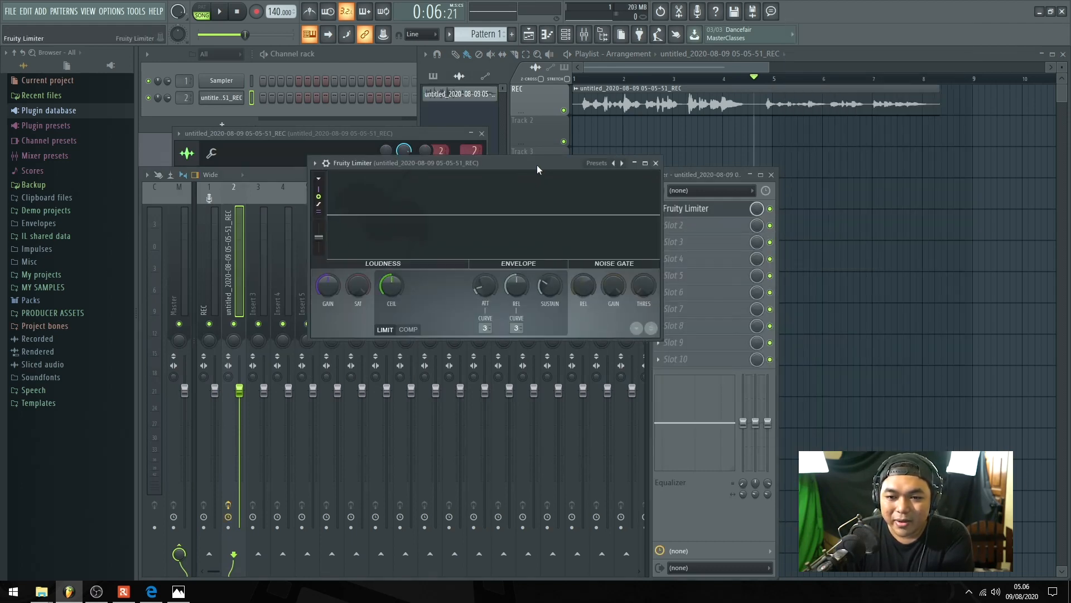
- Enlarge the Fruity Limiter window, return the playhead to the start of the song, and switch the limiter to COMP mode
{"action": "left_click_drag", "start_coordinate": [664, 330], "coordinate": [995, 515]}
{"action": "left_click_drag", "start_coordinate": [752, 154], "coordinate": [654, 141]}
{"action": "left_click", "coordinate": [576, 79]}
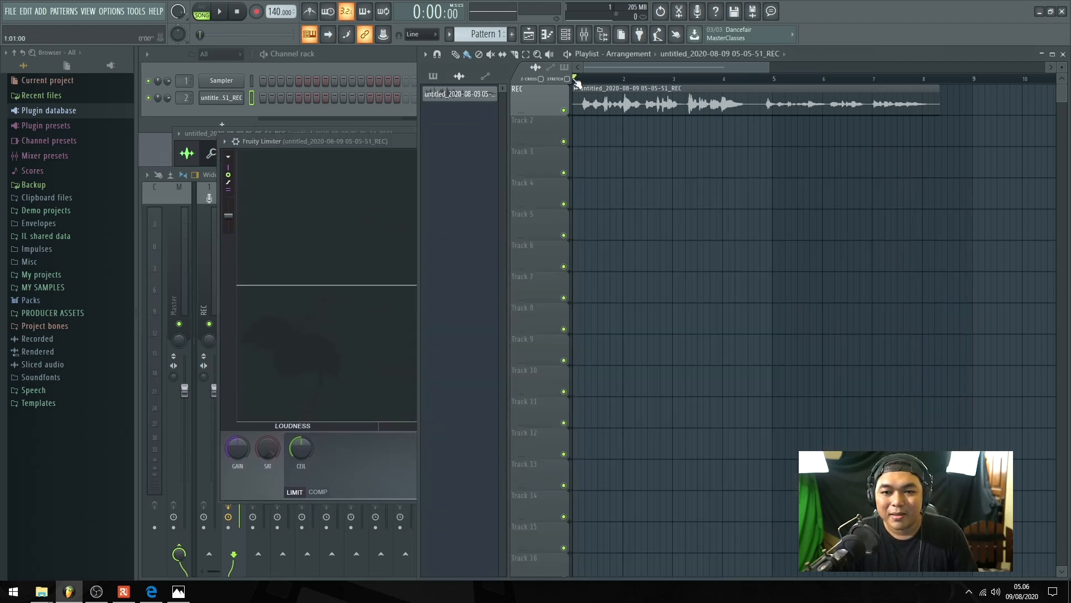
{"action": "left_click", "coordinate": [394, 147]}
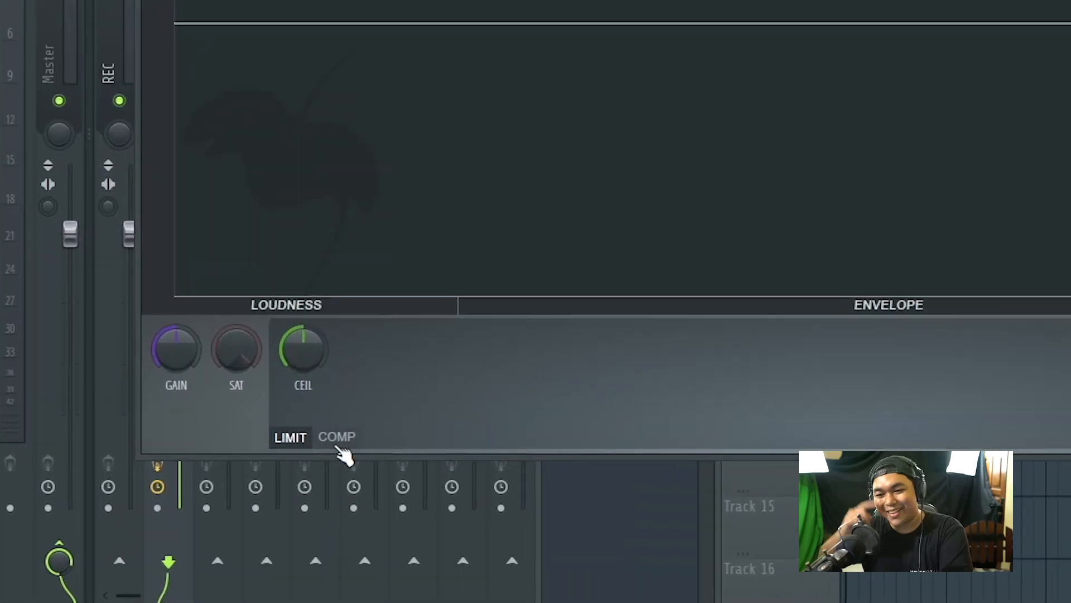
{"action": "left_click", "coordinate": [341, 441]}
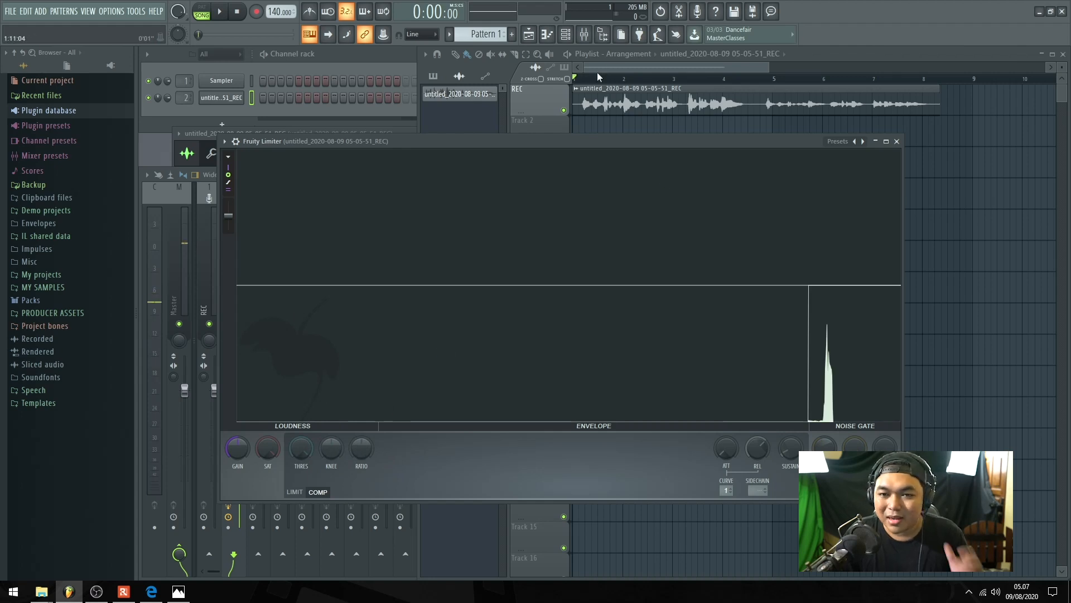
- Play the clip's first and second halves through Fruity Limiter to compare their levels in its display
{"action": "key", "text": "space"}
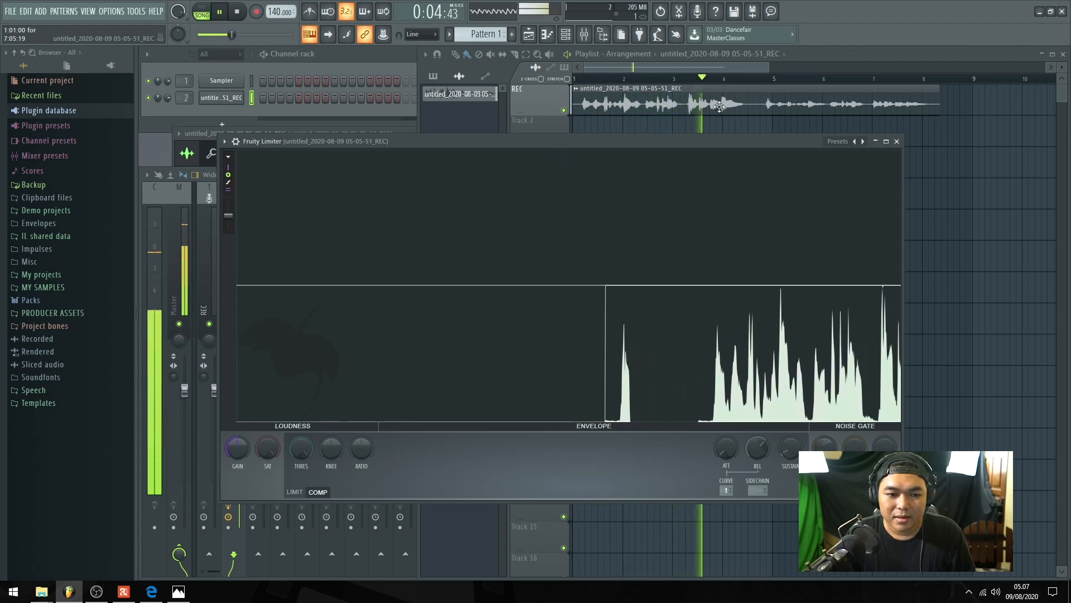
{"action": "key", "text": "space"}
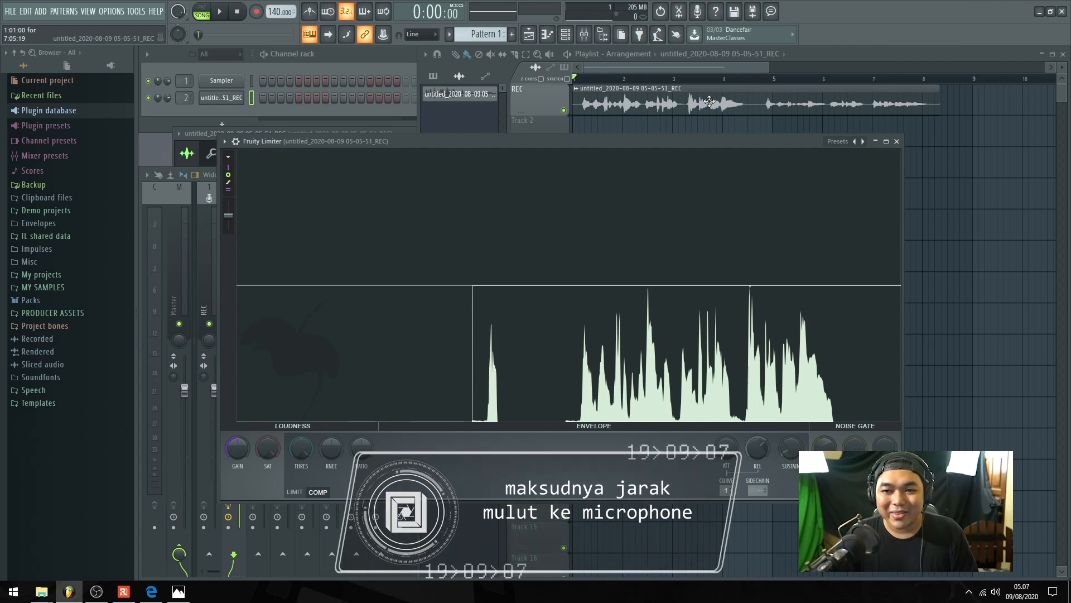
{"action": "left_click", "coordinate": [742, 79]}
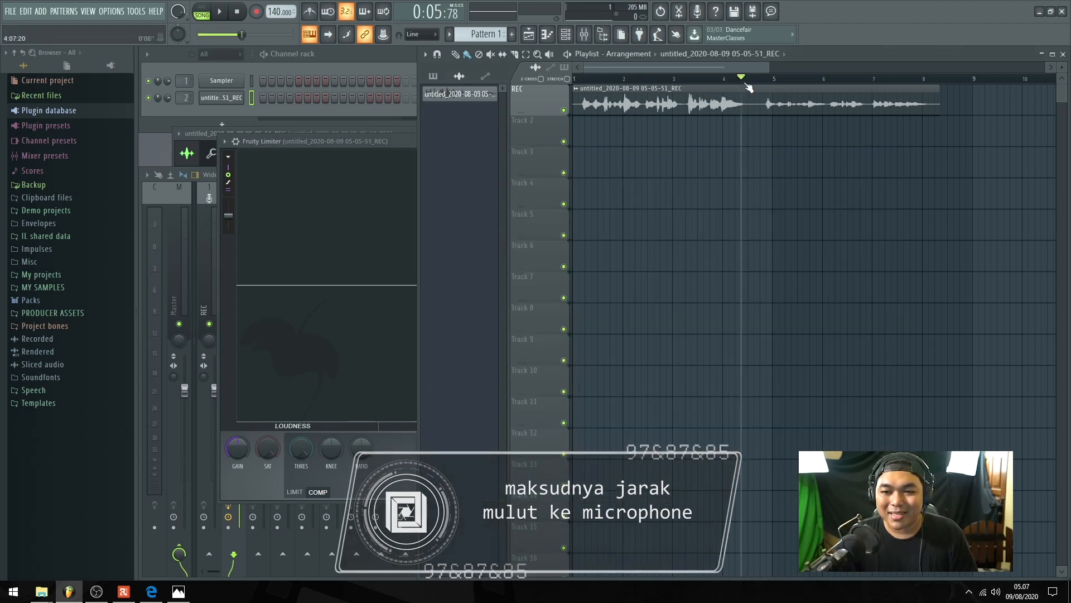
{"action": "left_click", "coordinate": [400, 142]}
{"action": "left_click", "coordinate": [747, 80]}
{"action": "key", "text": "space"}
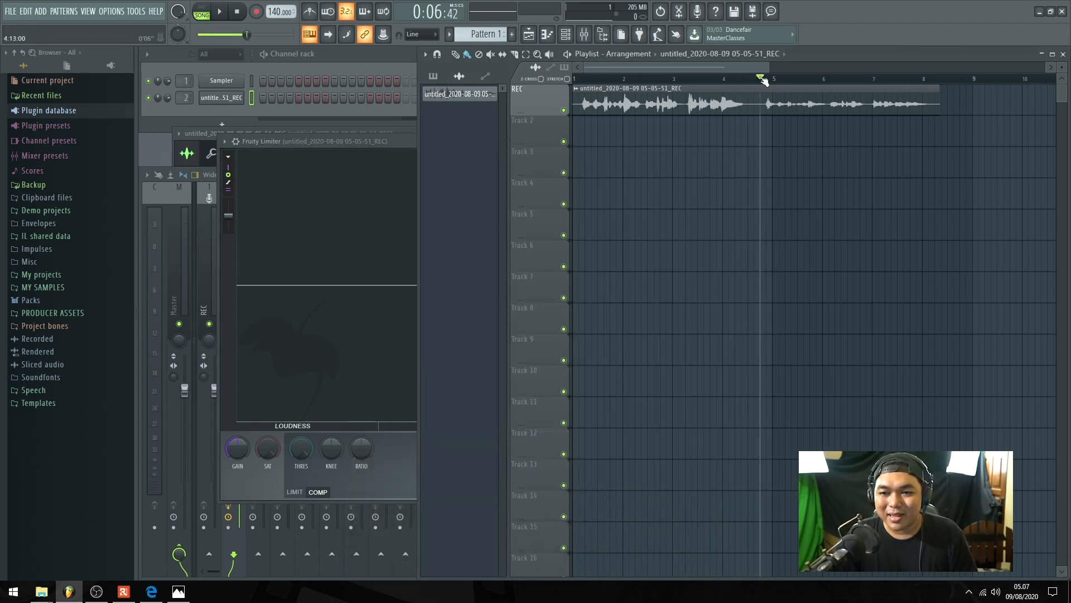
{"action": "left_click", "coordinate": [393, 140]}
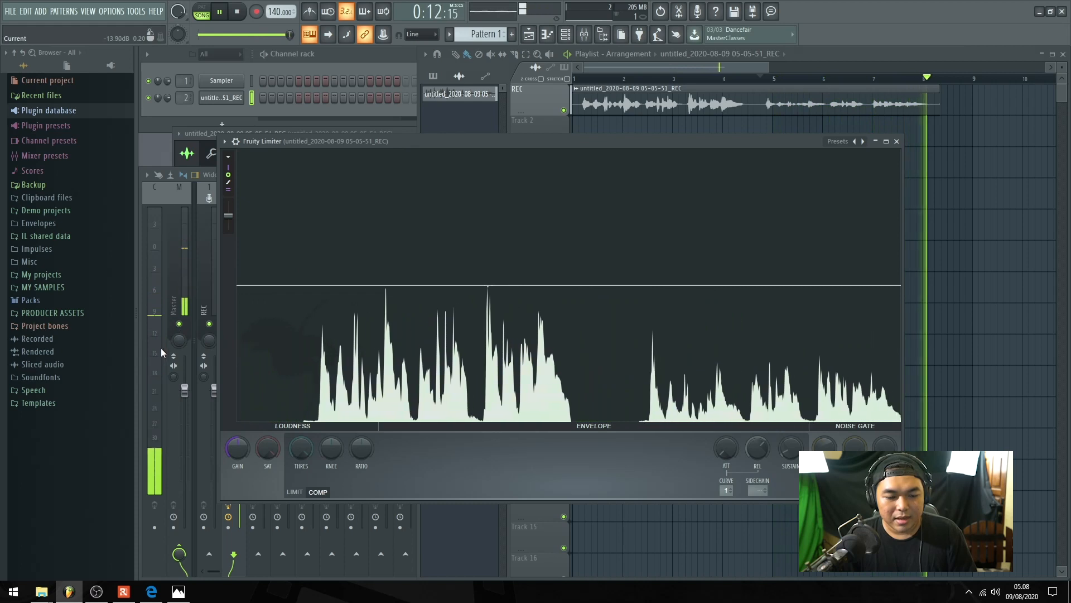
{"action": "key", "text": "space"}
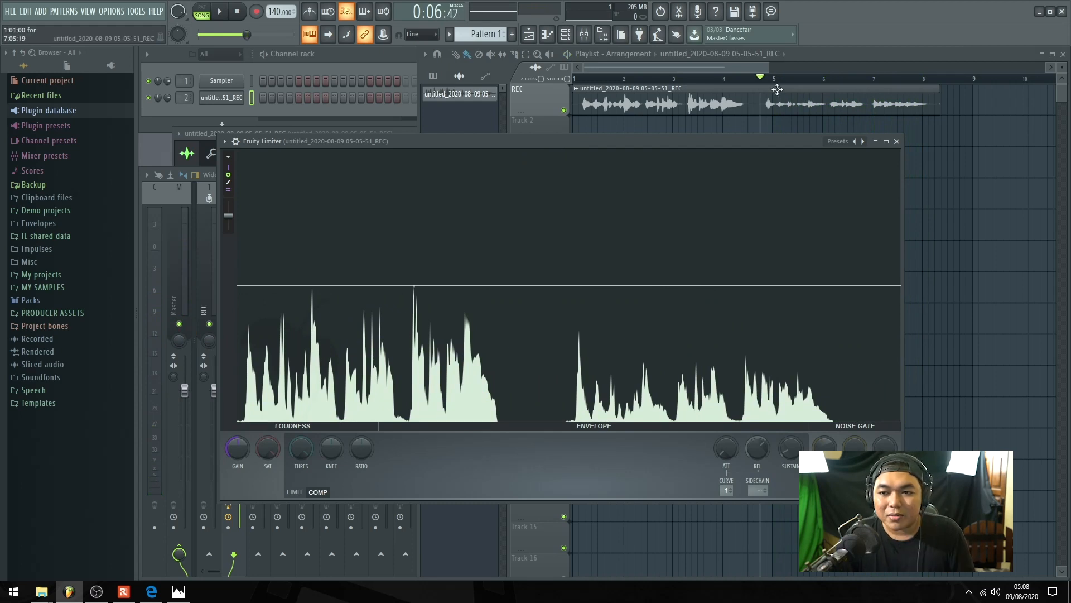
- Place the playhead in the clip's second half, between bars 5 and 6, for a closer look at the waveform
{"action": "left_click", "coordinate": [791, 79]}
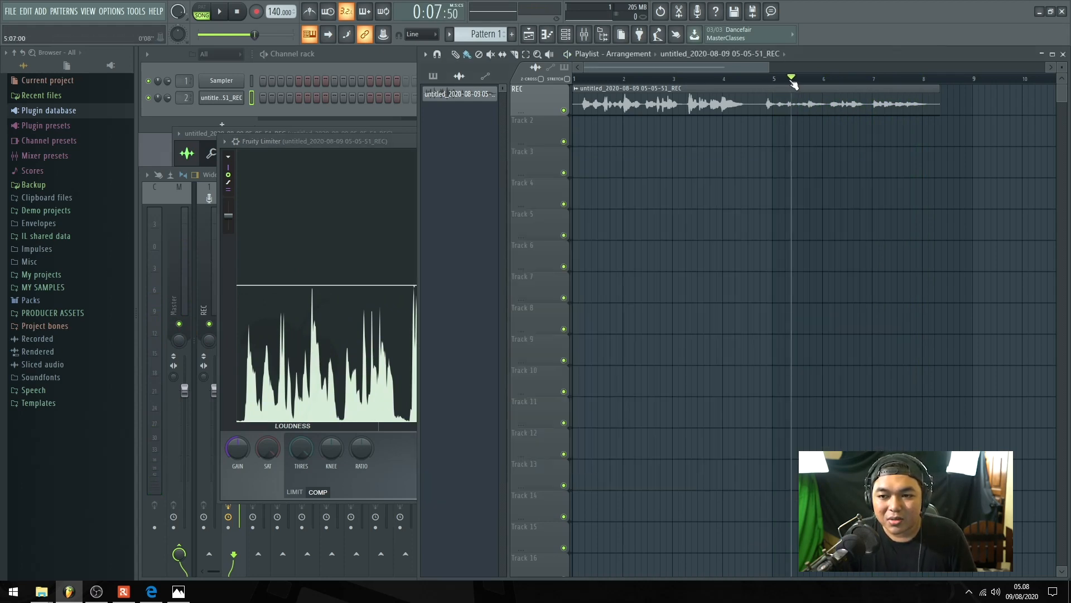
{"action": "scroll", "coordinate": [794, 83], "scroll_direction": "up", "scroll_amount": 3}
{"action": "scroll", "coordinate": [794, 84], "scroll_direction": "up", "scroll_amount": 1}
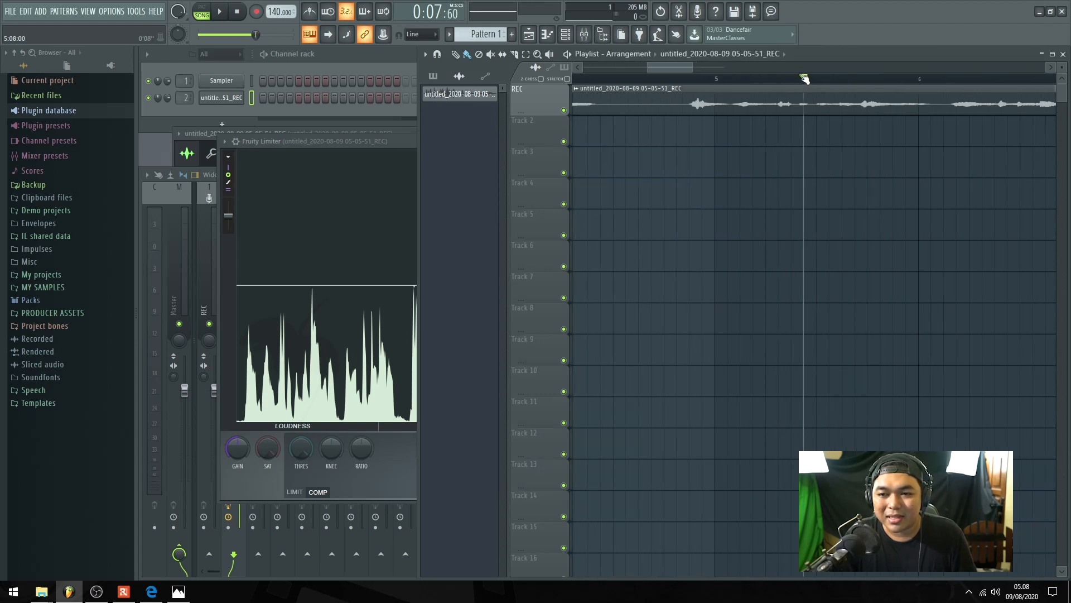
{"action": "left_click", "coordinate": [779, 78]}
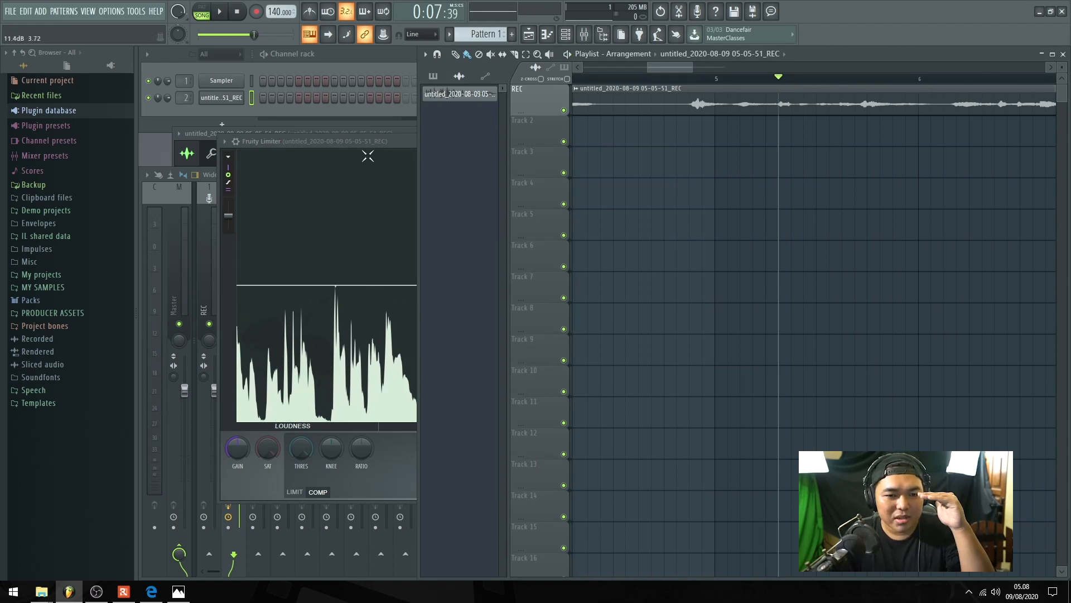
- Bring Fruity Limiter to the front, lower its compression threshold into the voice waveform, and raise the ratio
{"action": "left_click", "coordinate": [388, 145]}
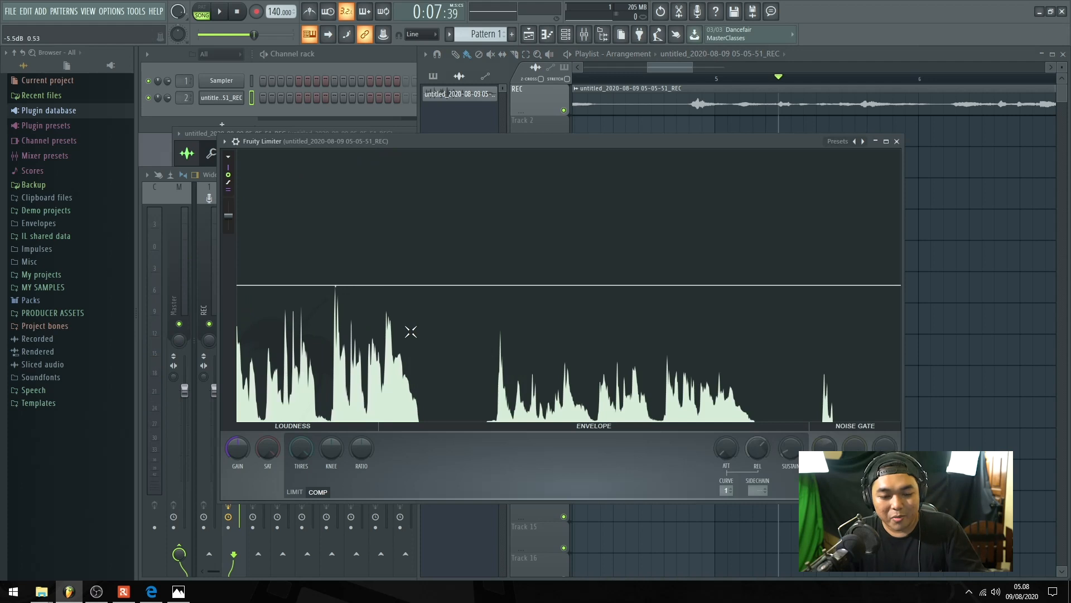
{"action": "left_click_drag", "start_coordinate": [305, 457], "coordinate": [305, 506]}
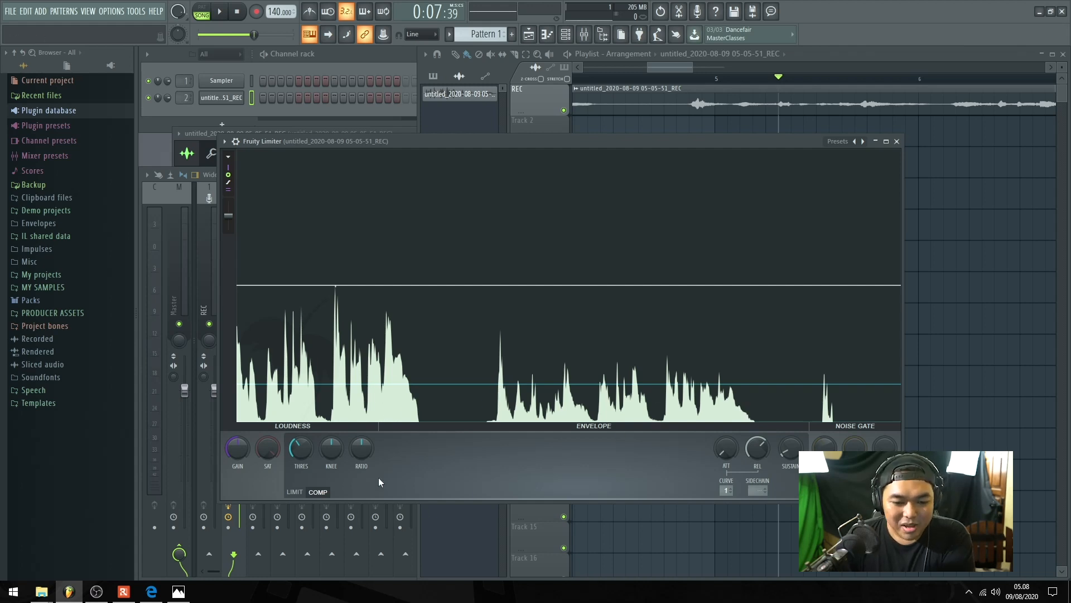
{"action": "left_click_drag", "start_coordinate": [362, 448], "coordinate": [362, 433]}
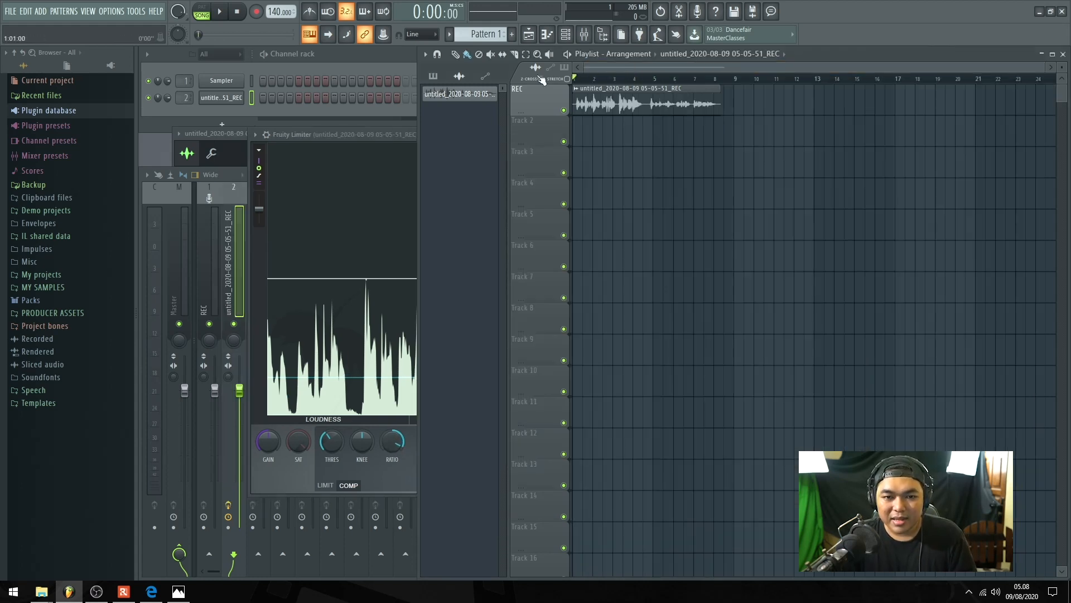
- Play the recorded clip through the compressor to compare the gain reduction on its loud and quiet halves
{"action": "key", "text": "space"}
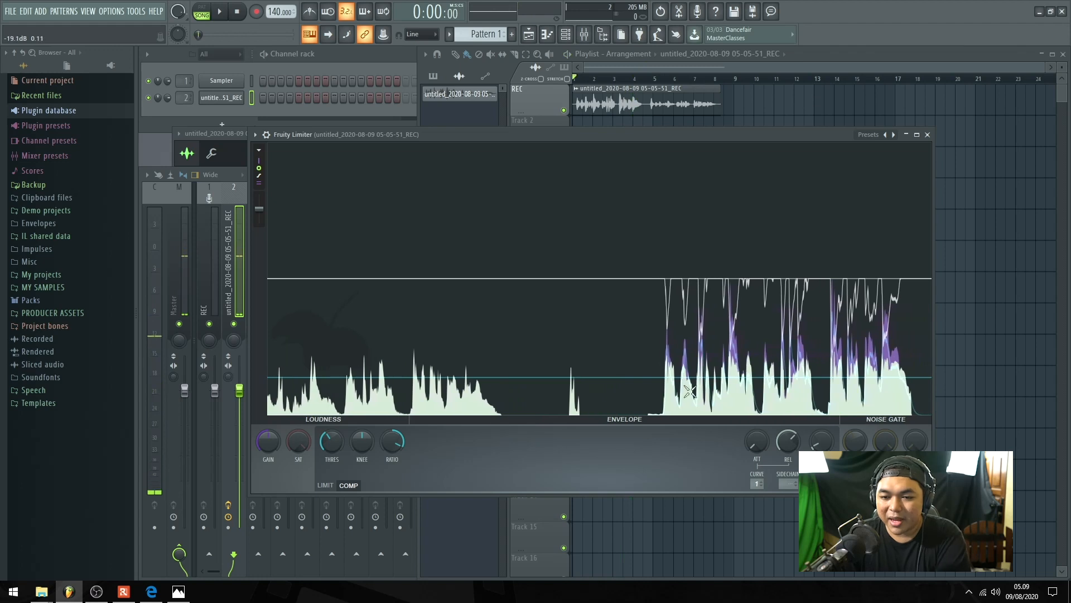
{"action": "key", "text": "space"}
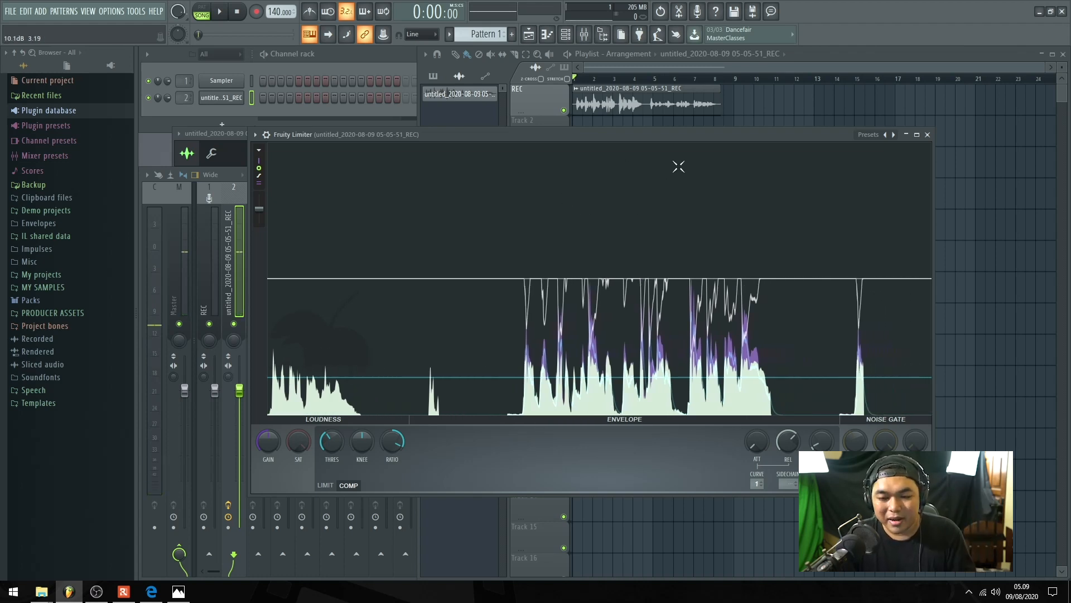
{"action": "key", "text": "space"}
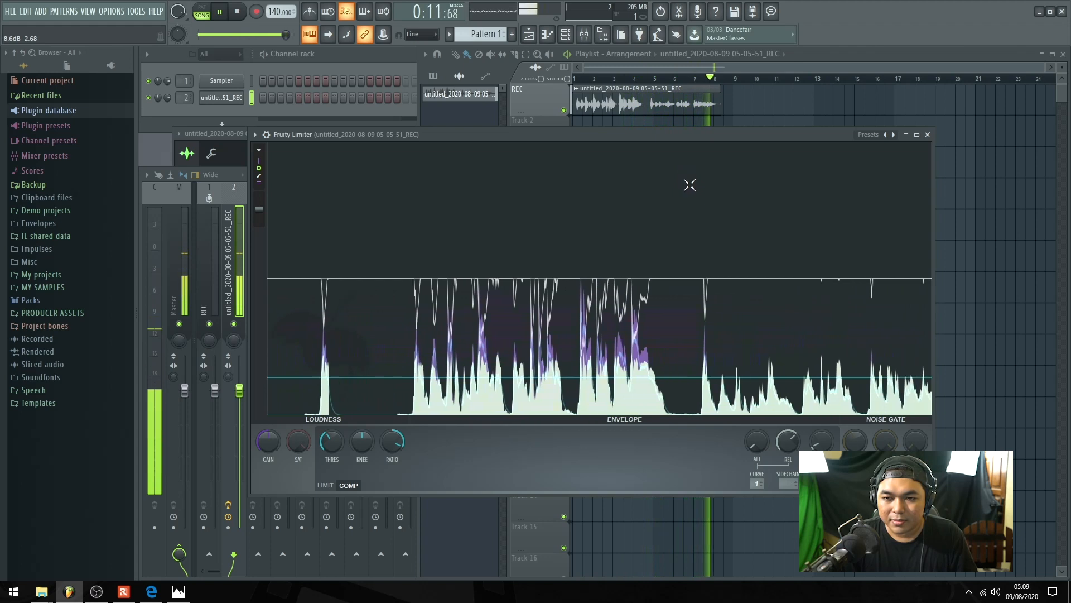
{"action": "key", "text": "space"}
{"action": "left_click_drag", "start_coordinate": [476, 138], "coordinate": [511, 138]}
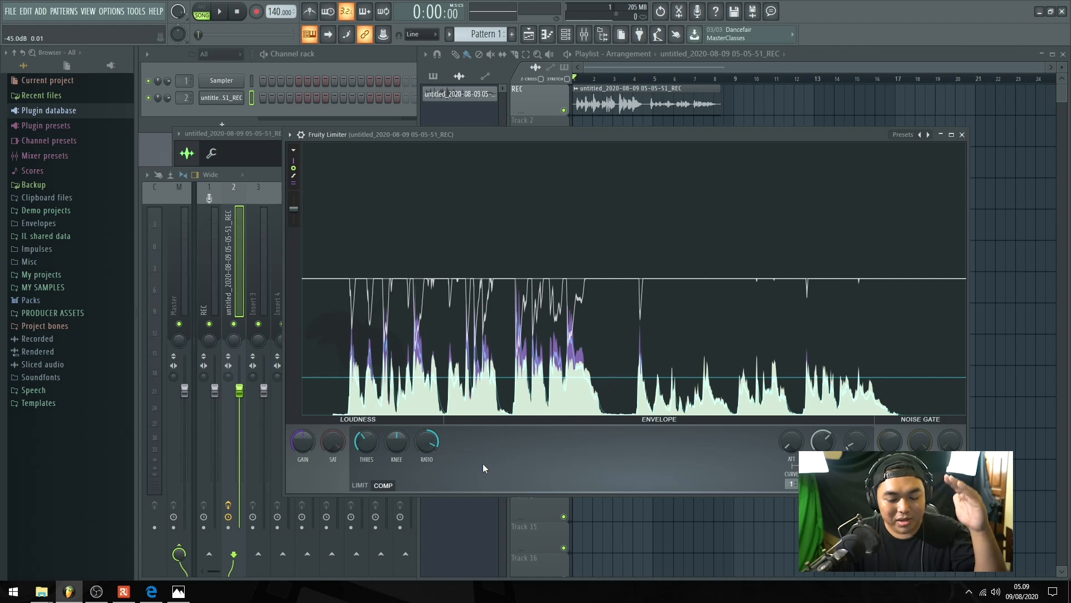
- Lower the compressor threshold a little further and replay the clip to check both halves
{"action": "left_click_drag", "start_coordinate": [373, 444], "coordinate": [373, 461]}
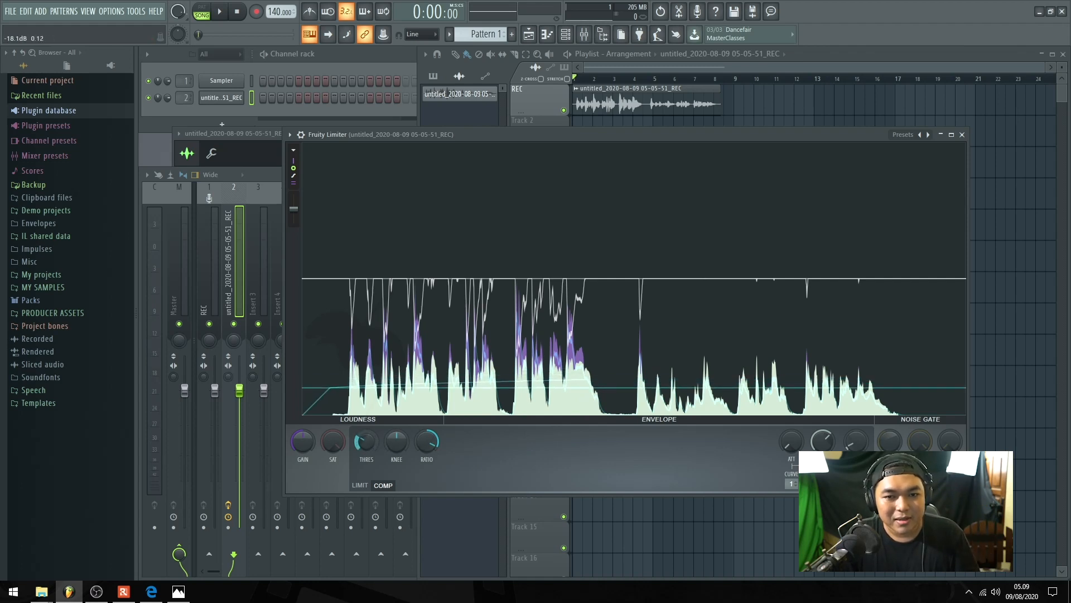
{"action": "key", "text": "space"}
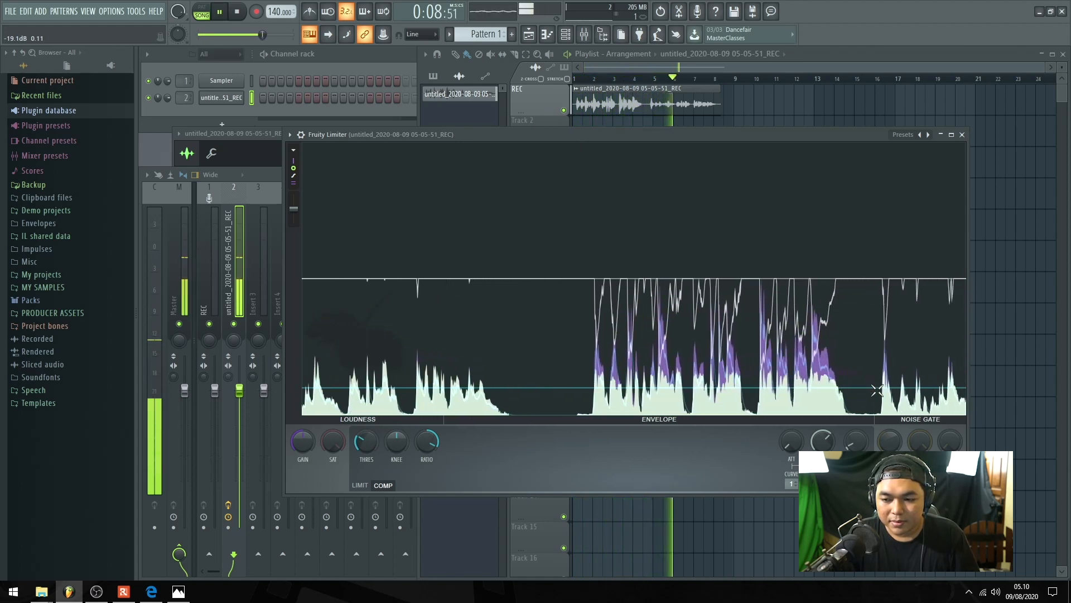
{"action": "left_click_drag", "start_coordinate": [838, 140], "coordinate": [814, 131]}
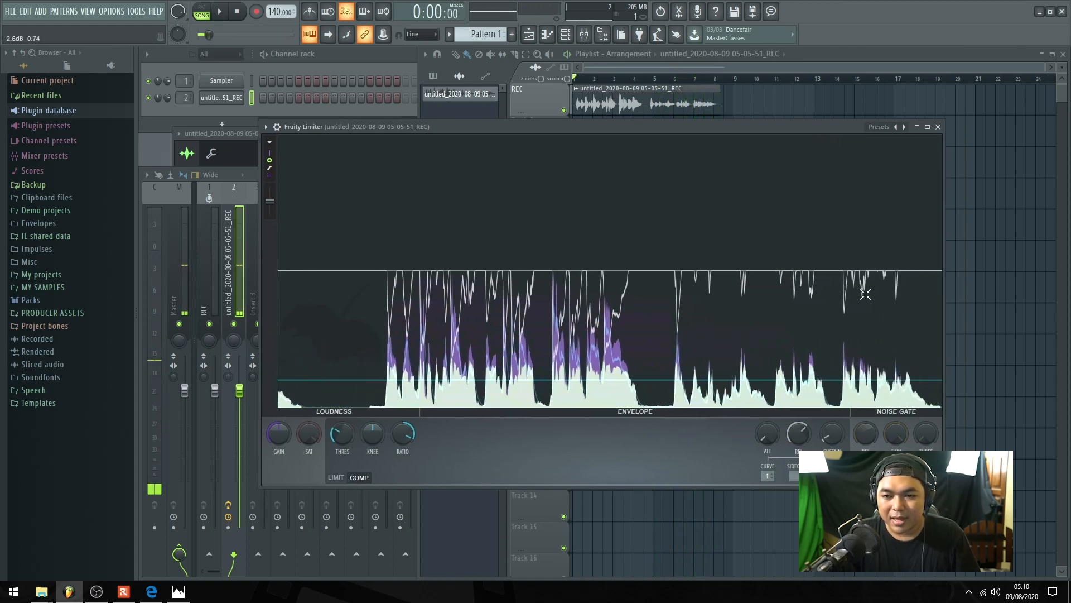
{"action": "key", "text": "space"}
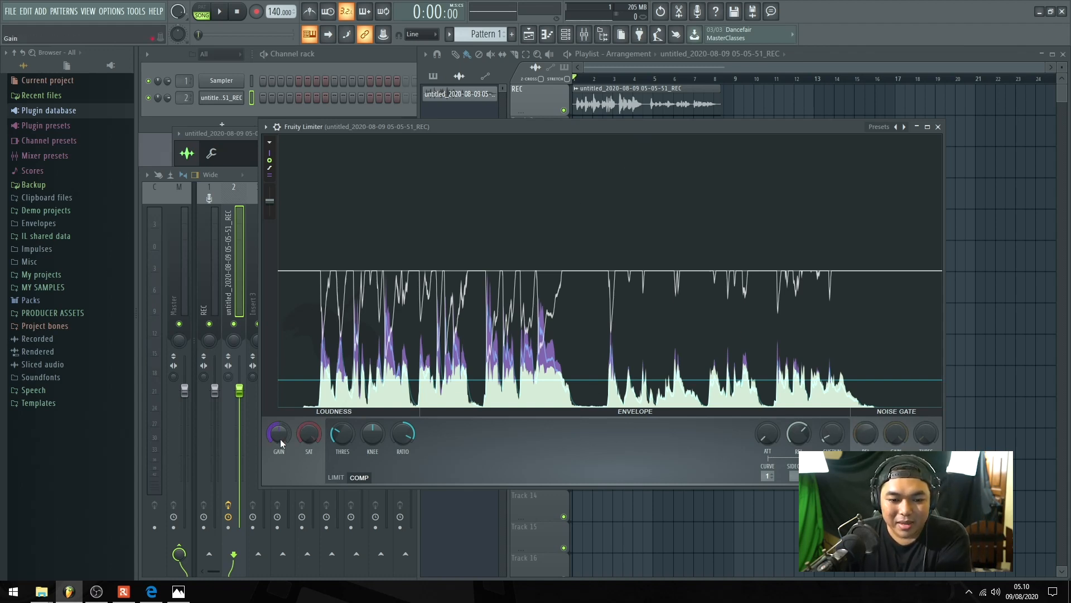
{"action": "left_click_drag", "start_coordinate": [585, 133], "coordinate": [576, 133]}
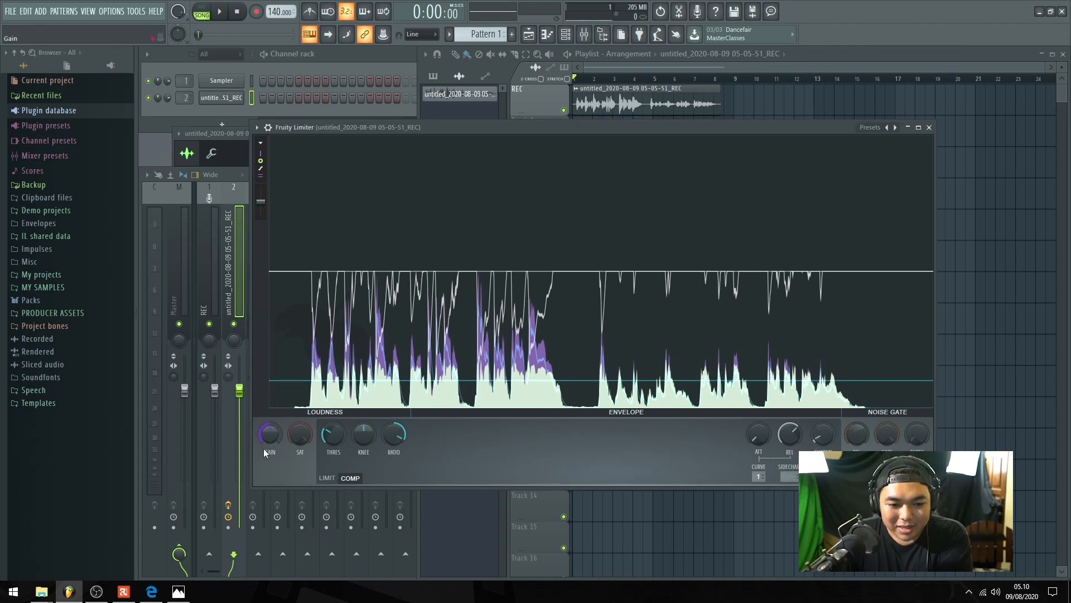
- Raise Fruity Limiter's gain to make up for the compression and replay the whole clip
{"action": "left_click_drag", "start_coordinate": [266, 436], "coordinate": [266, 382]}
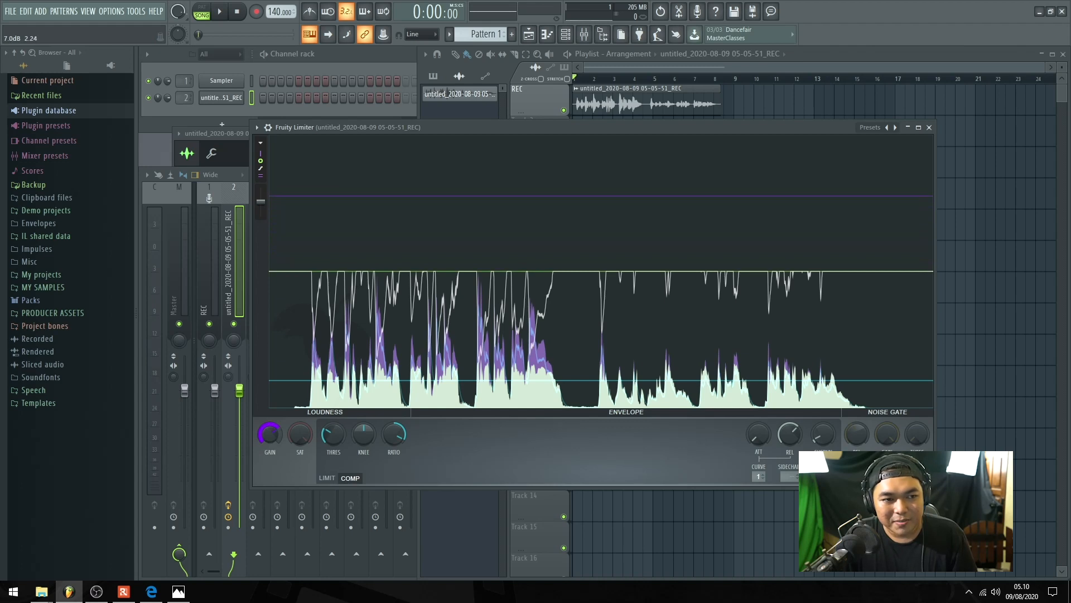
{"action": "key", "text": "space"}
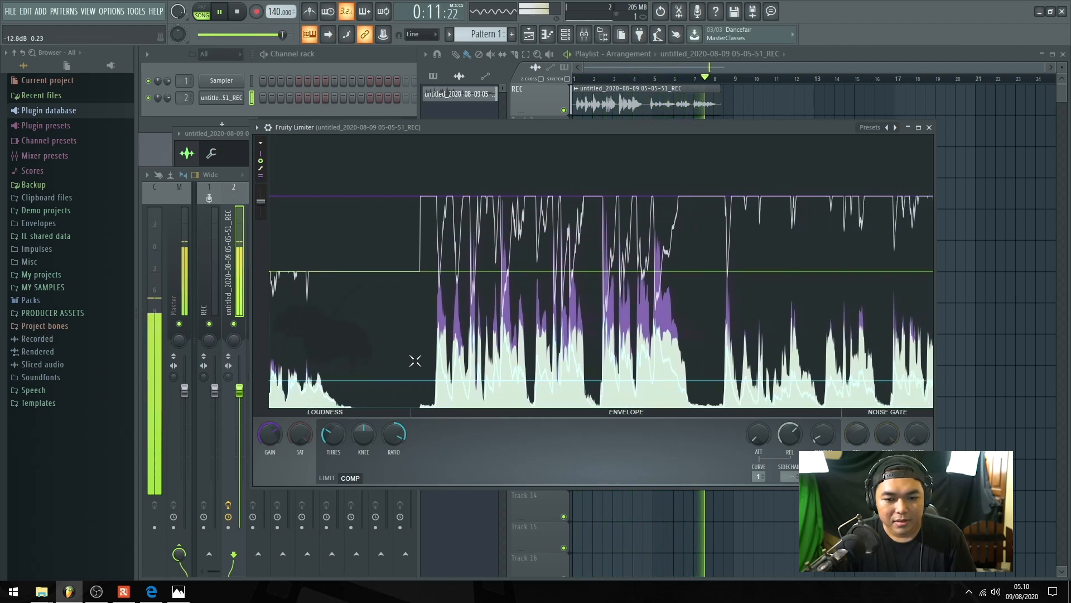
{"action": "key", "text": "space"}
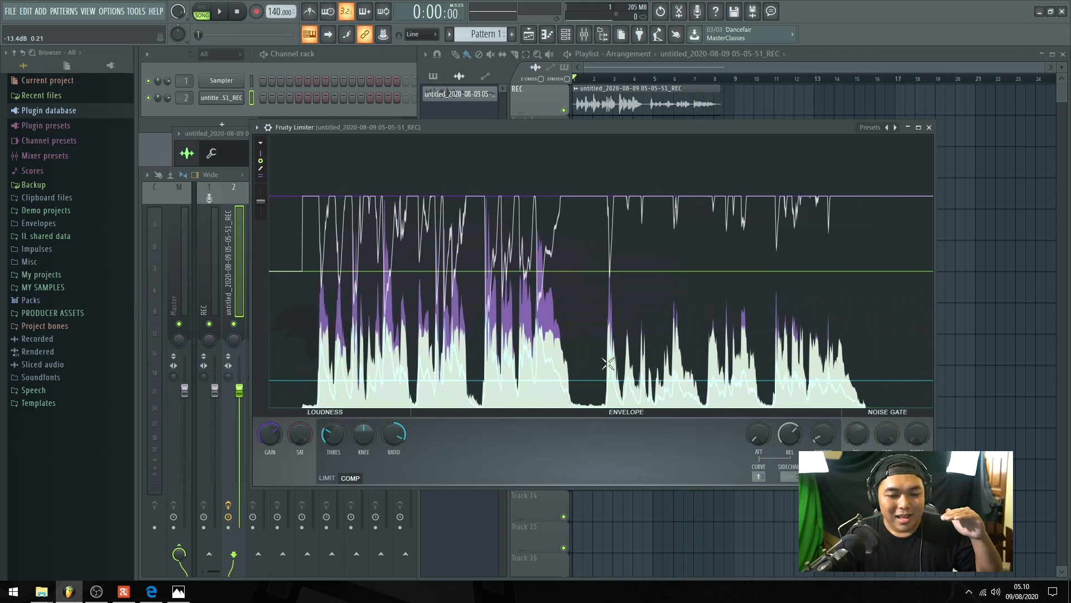
{"action": "left_click_drag", "start_coordinate": [653, 133], "coordinate": [694, 130]}
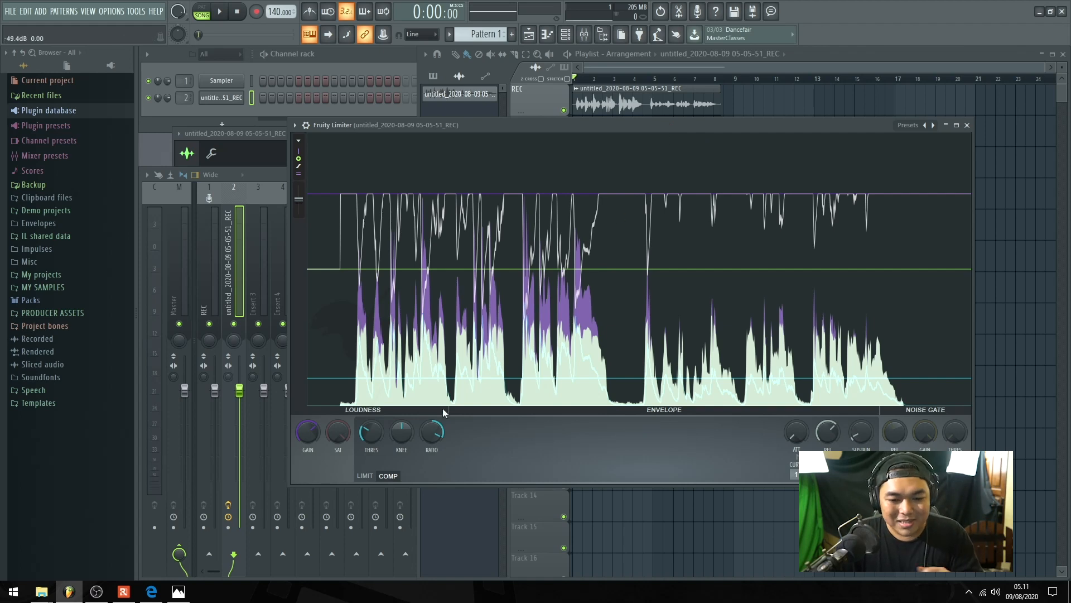
- Switch Fruity Limiter to LIMIT mode and lower the limiter ceiling
{"action": "left_click", "coordinate": [430, 432]}
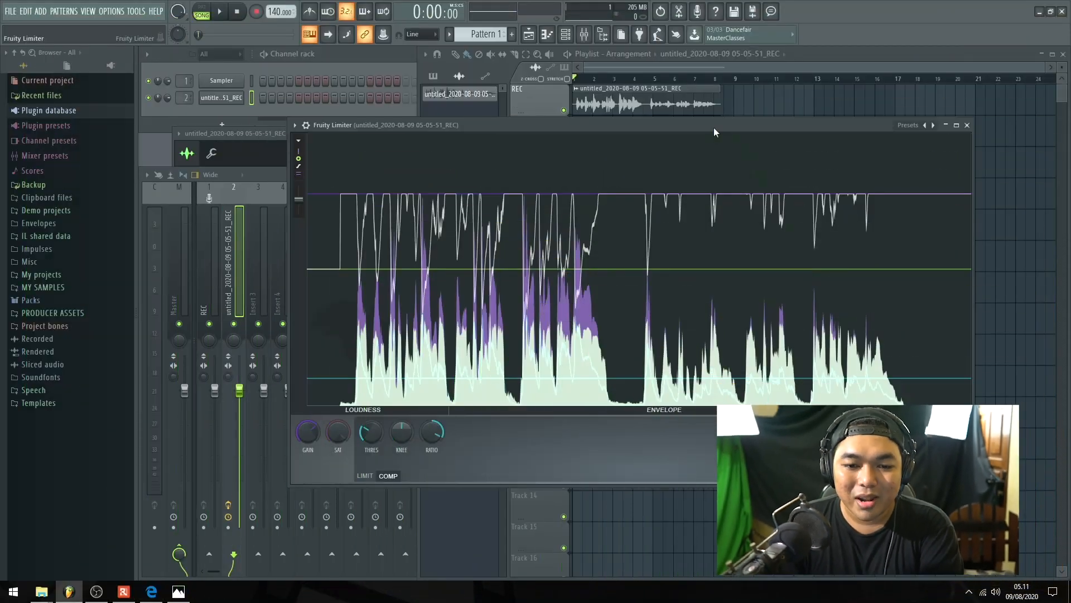
{"action": "left_click", "coordinate": [369, 476]}
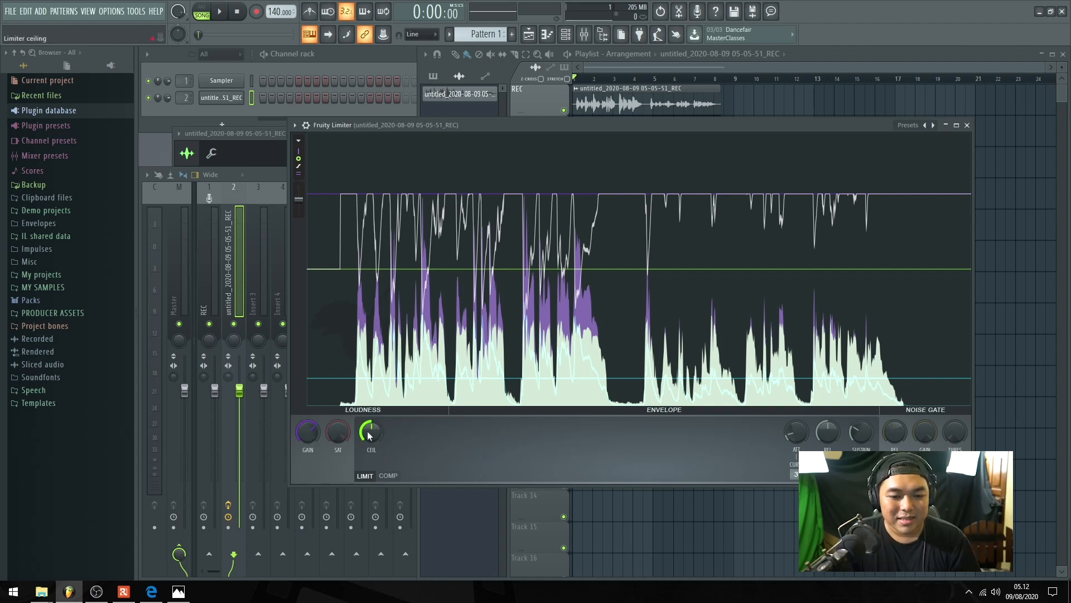
{"action": "left_click_drag", "start_coordinate": [367, 434], "coordinate": [367, 453]}
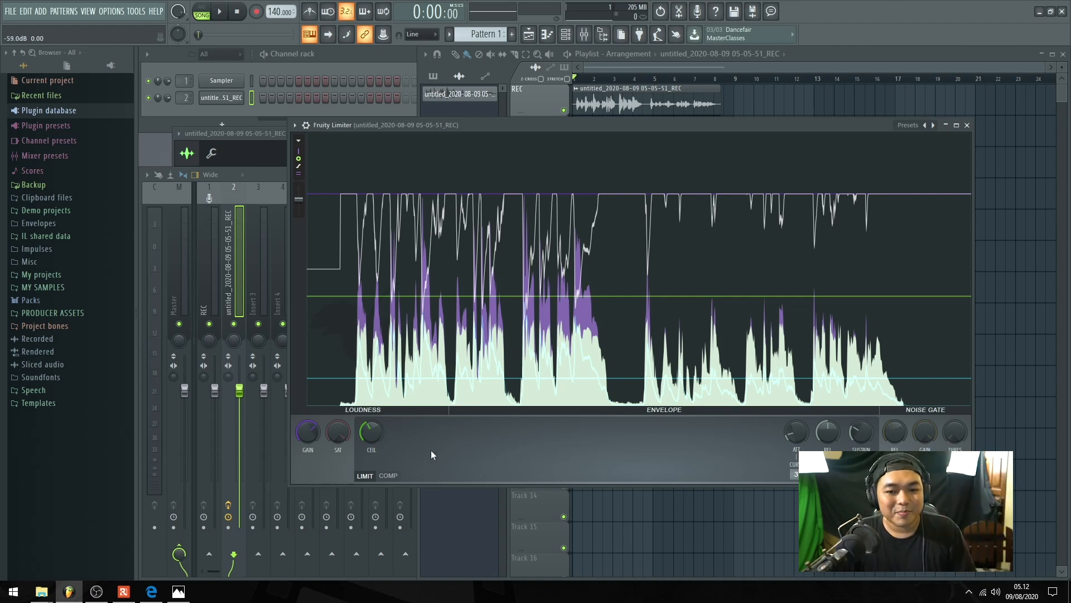
- Play the start of the clip against the limiter ceiling and raise the gain further
{"action": "key", "text": "space"}
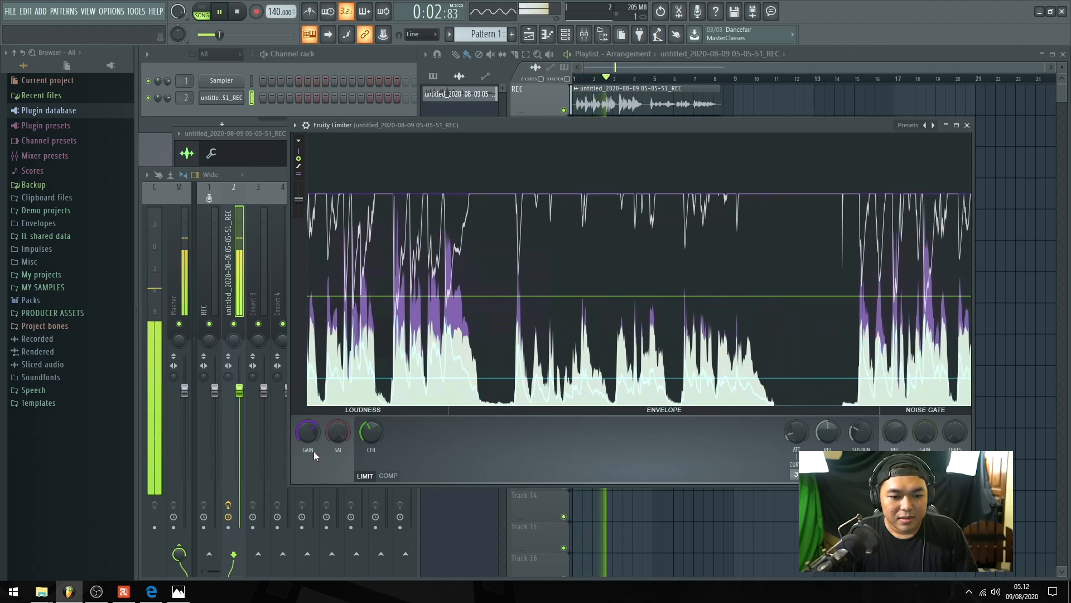
{"action": "key", "text": "space"}
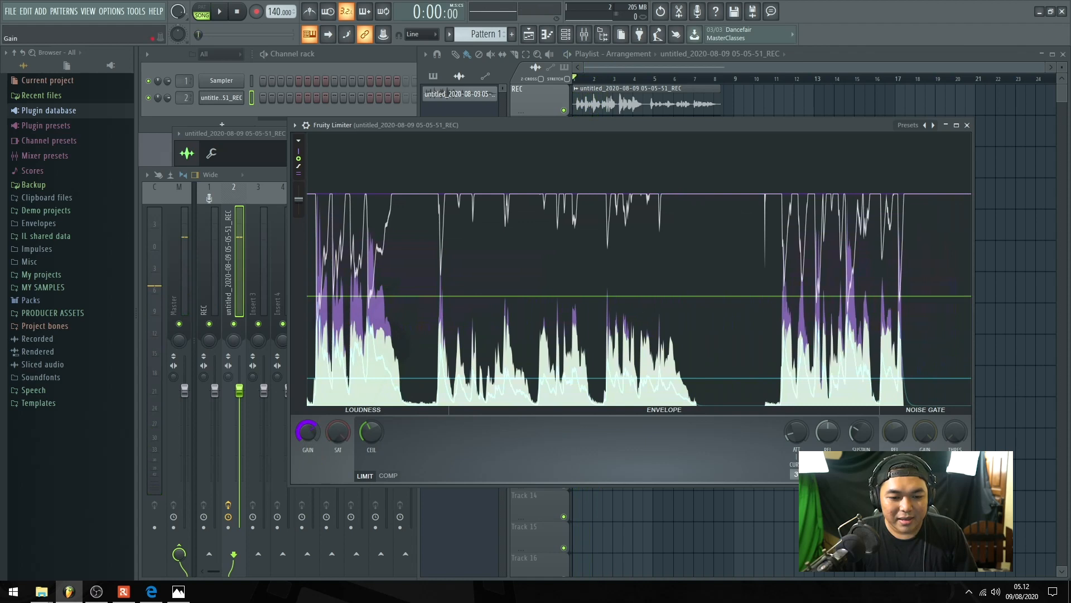
{"action": "left_click_drag", "start_coordinate": [308, 432], "coordinate": [308, 426]}
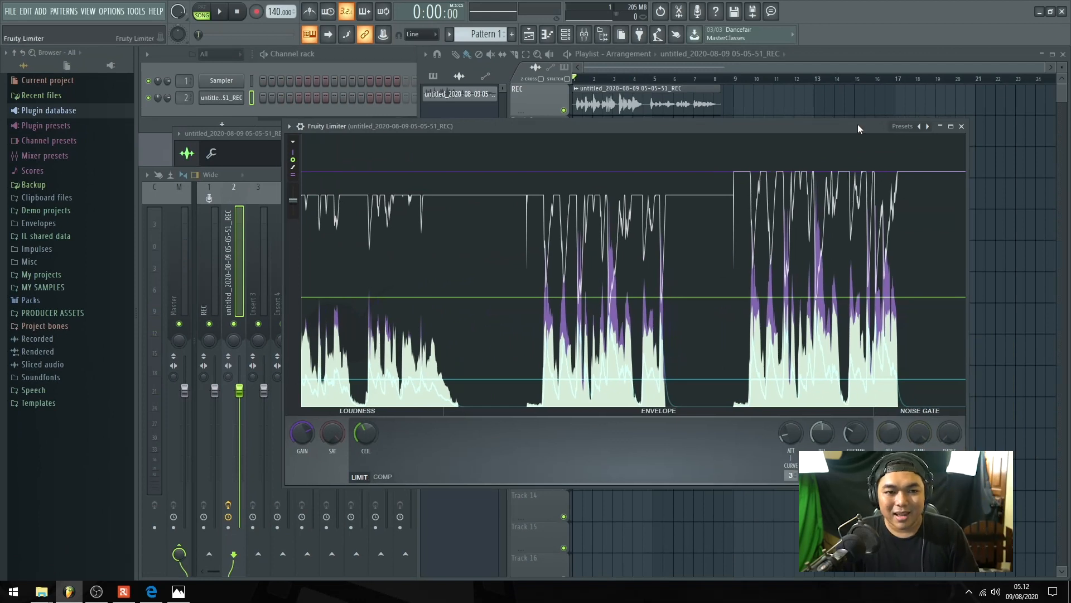
{"action": "left_click_drag", "start_coordinate": [855, 124], "coordinate": [788, 125]}
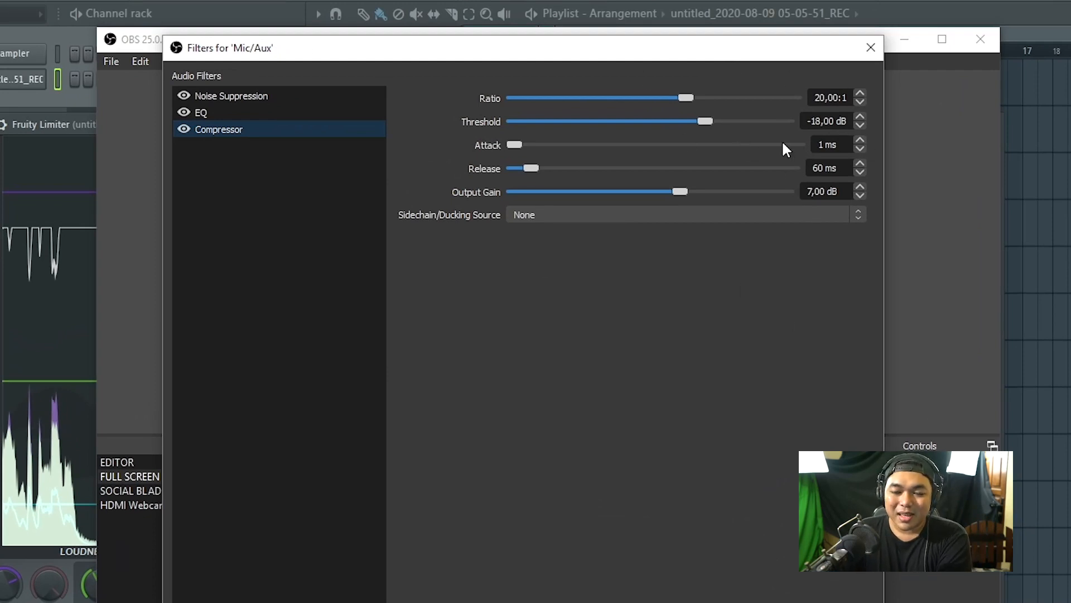
- In OBS, set the ratio of the Mic/Aux Compressor filter to 12:1
{"action": "double_click", "coordinate": [844, 101]}
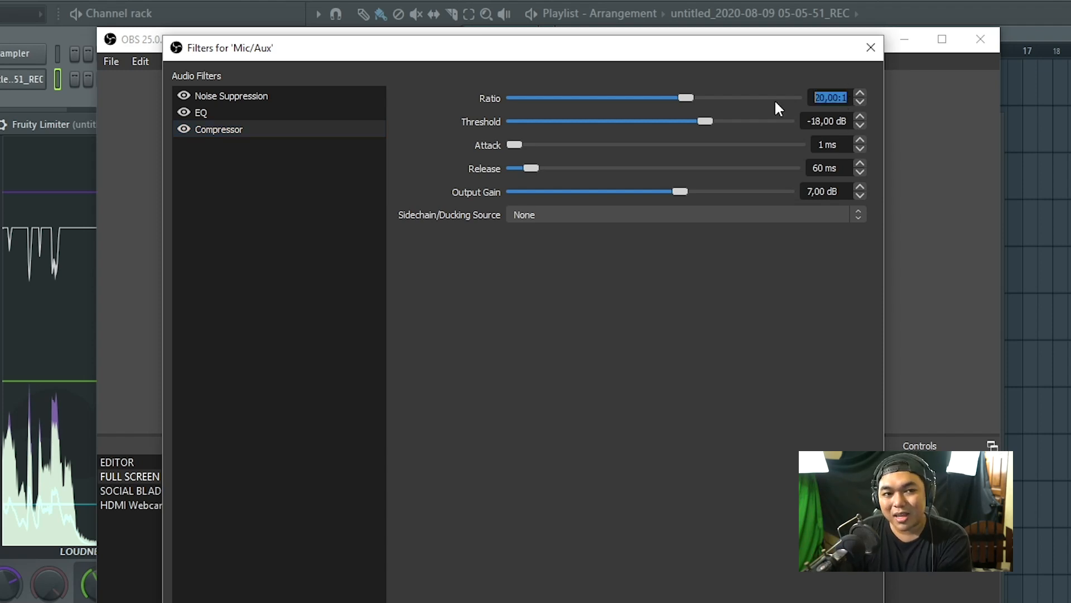
{"action": "type", "text": "12"}
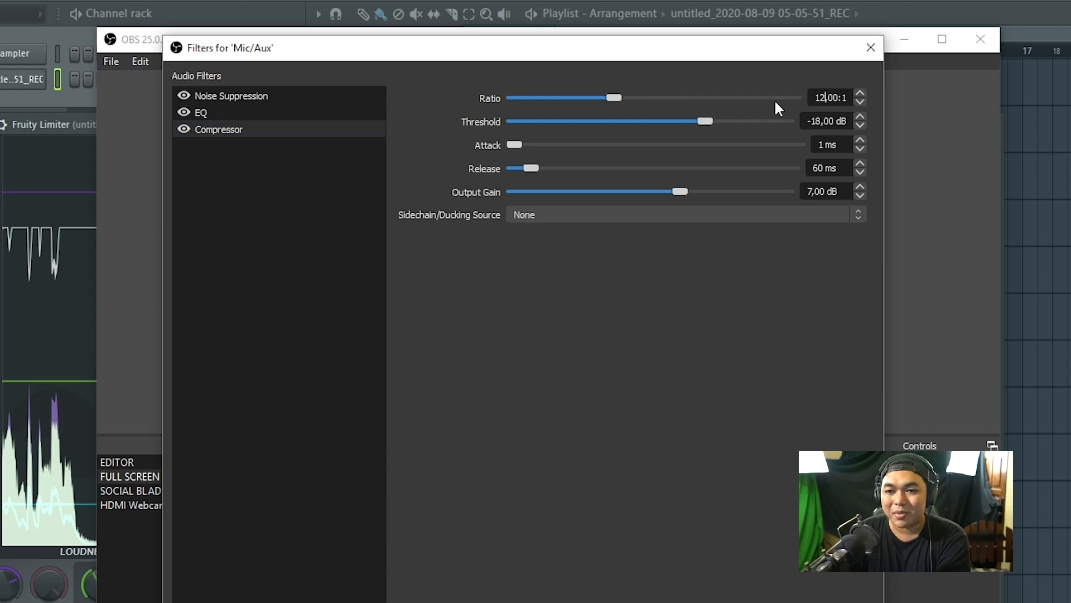
- Arrange the Mic/Aux filters window beside the main OBS window so the Audio Mixer meters can be seen
{"action": "left_click_drag", "start_coordinate": [646, 48], "coordinate": [701, 53]}
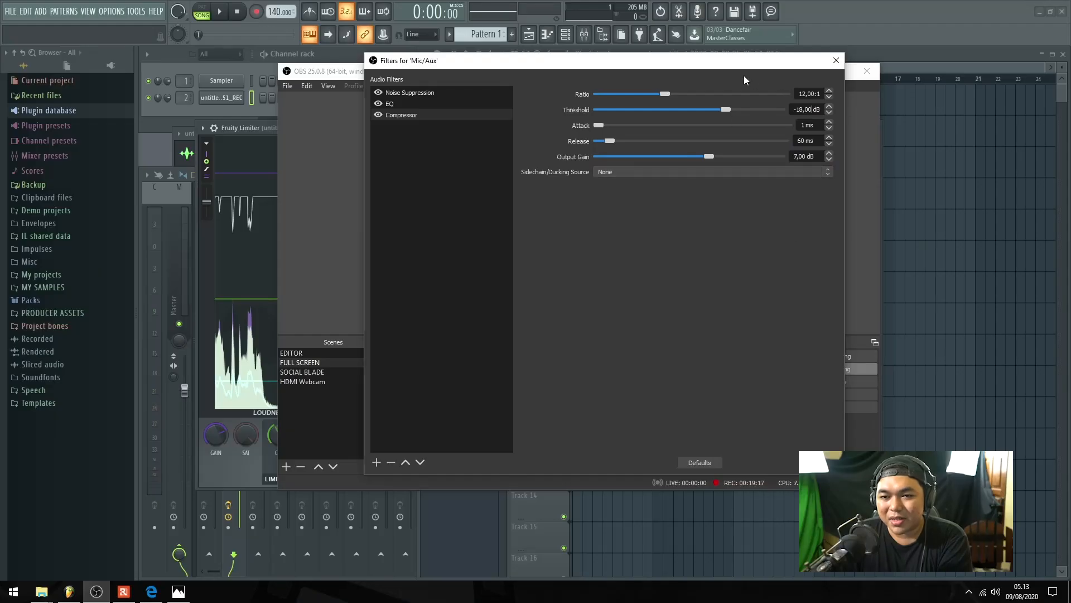
{"action": "left_click_drag", "start_coordinate": [745, 78], "coordinate": [996, 136]}
{"action": "left_click_drag", "start_coordinate": [693, 77], "coordinate": [534, 78]}
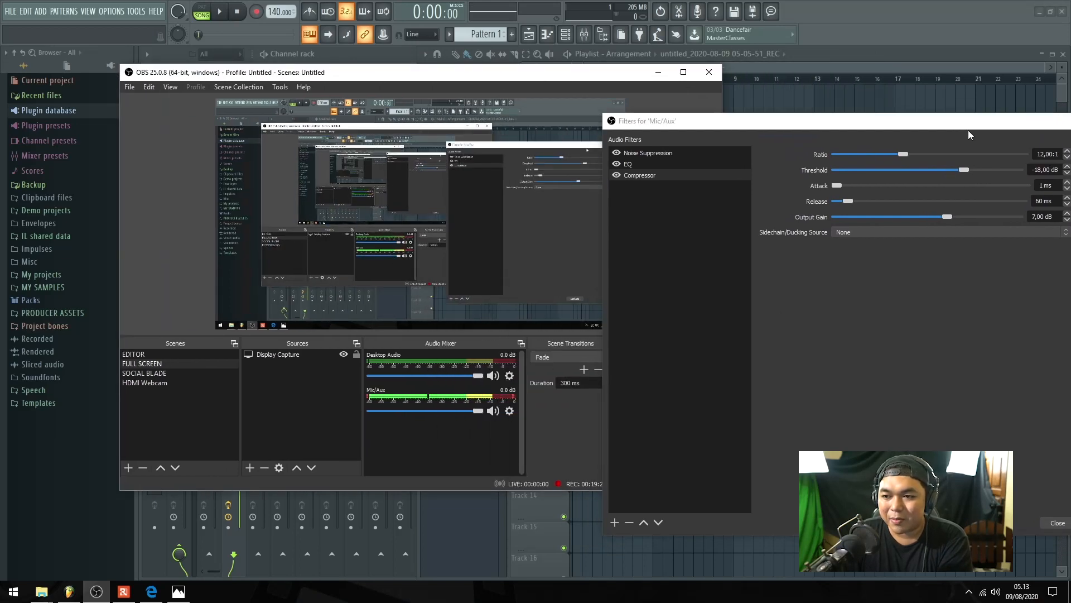
{"action": "left_click_drag", "start_coordinate": [969, 130], "coordinate": [932, 129]}
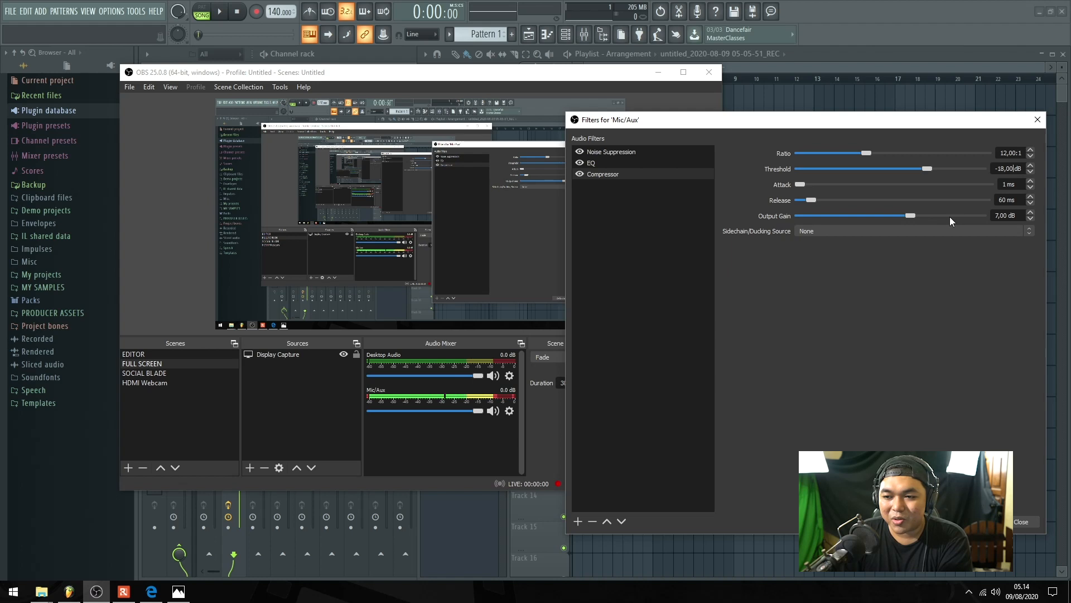
{"action": "left_click_drag", "start_coordinate": [937, 126], "coordinate": [895, 121]}
{"action": "left_click_drag", "start_coordinate": [618, 119], "coordinate": [702, 99]}
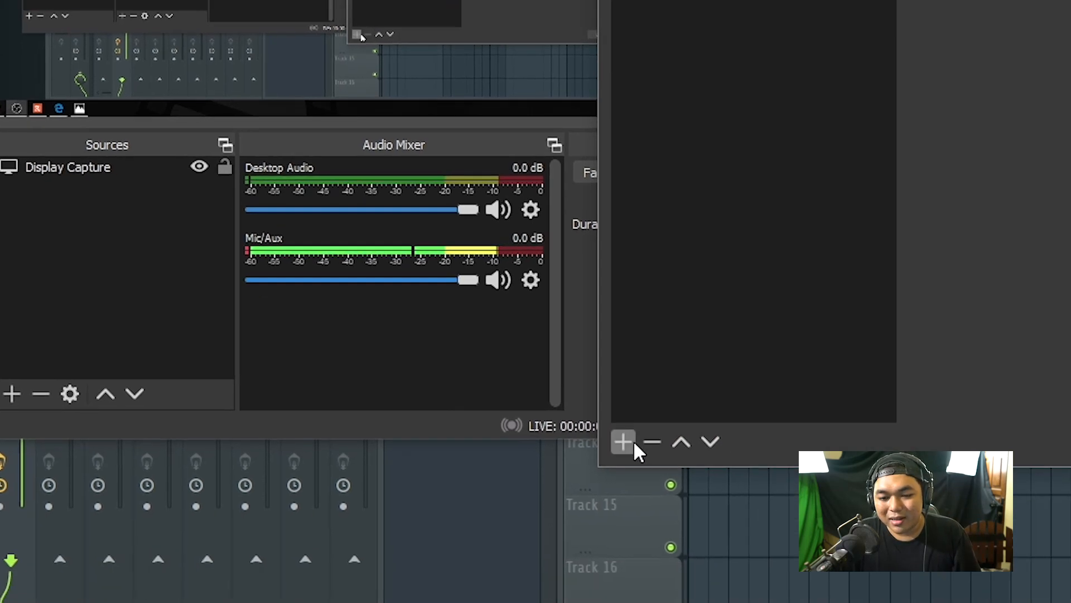
- Add a Limiter filter to the Mic/Aux source under its default name
{"action": "left_click", "coordinate": [704, 493]}
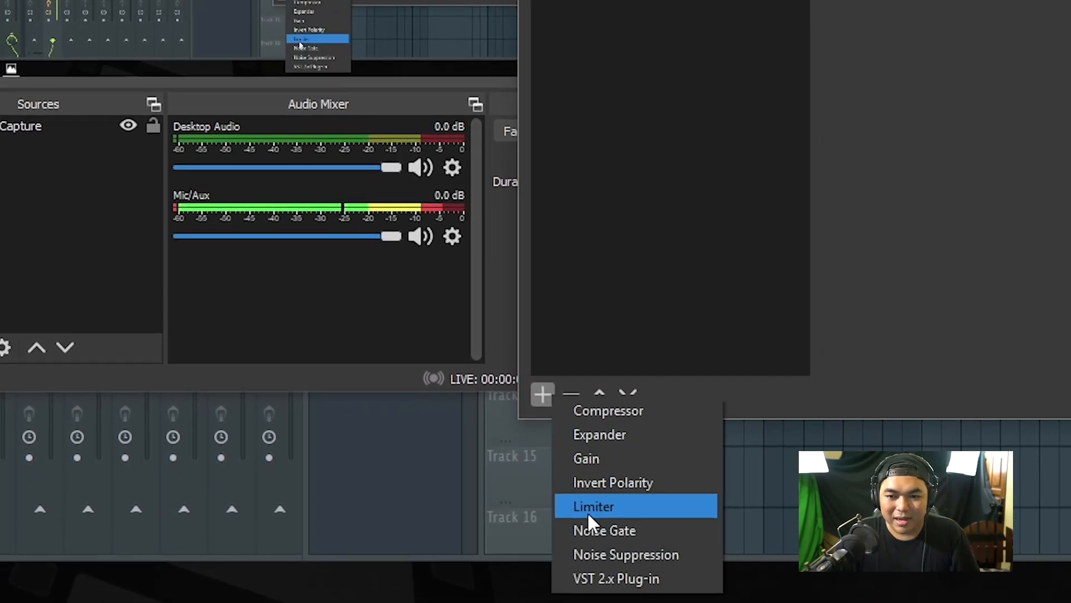
{"action": "left_click", "coordinate": [587, 506]}
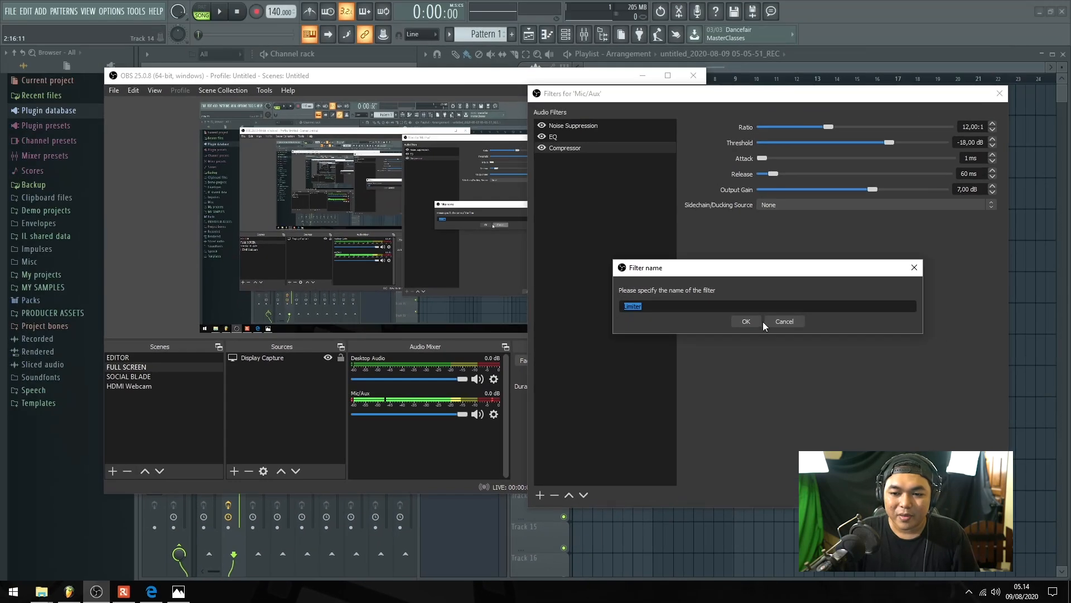
{"action": "left_click", "coordinate": [747, 321]}
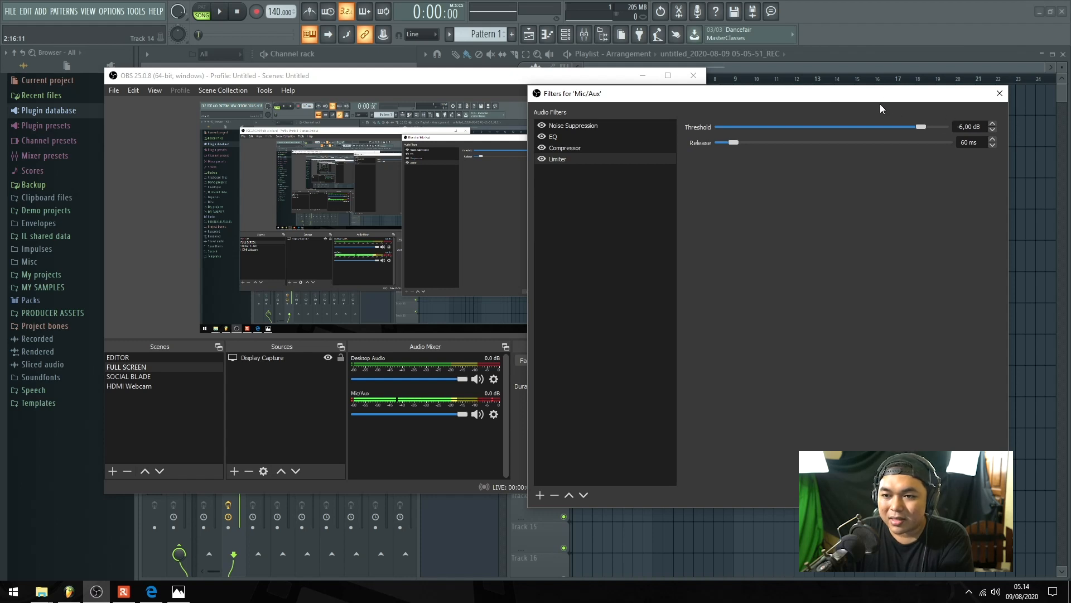
- Set the Limiter filter's threshold to -3 dB
{"action": "left_click_drag", "start_coordinate": [888, 98], "coordinate": [911, 95]}
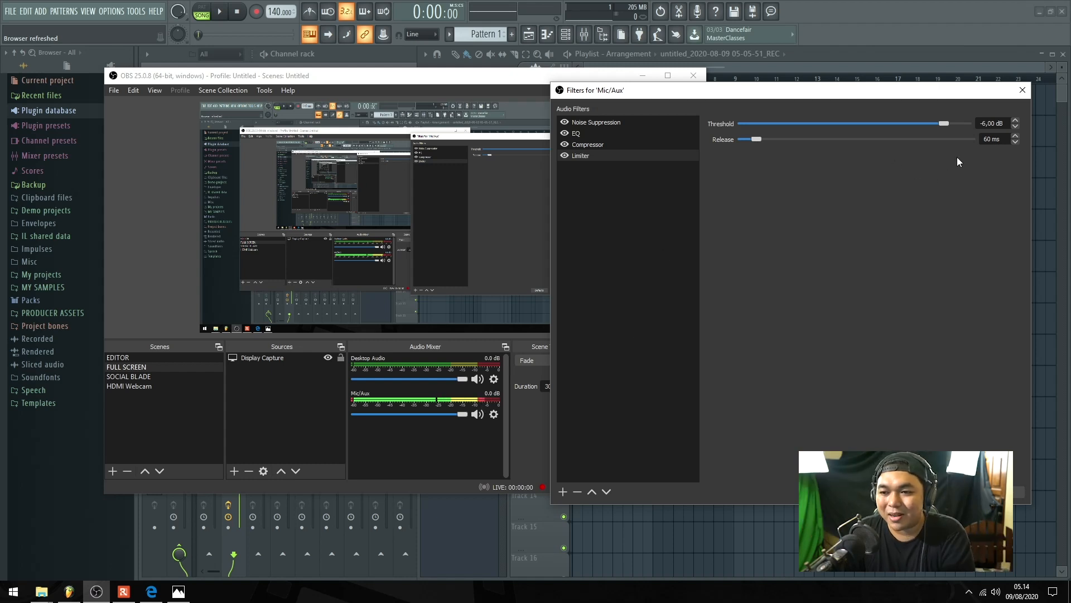
{"action": "left_click_drag", "start_coordinate": [1002, 124], "coordinate": [972, 125]}
{"action": "type", "text": "-3"}
{"action": "key", "text": "Return"}
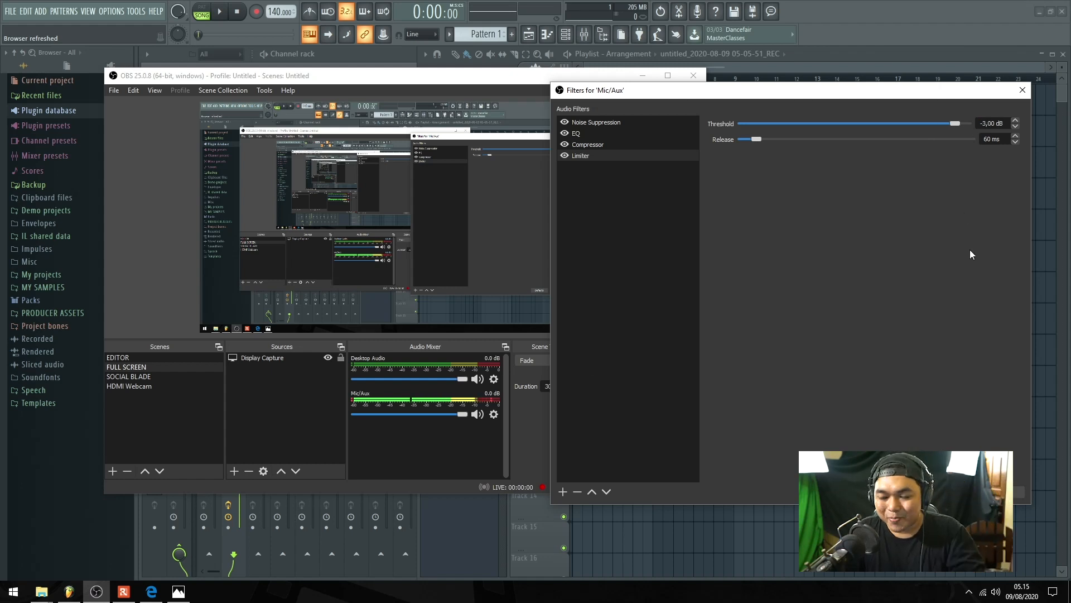
{"action": "left_click_drag", "start_coordinate": [833, 93], "coordinate": [784, 98]}
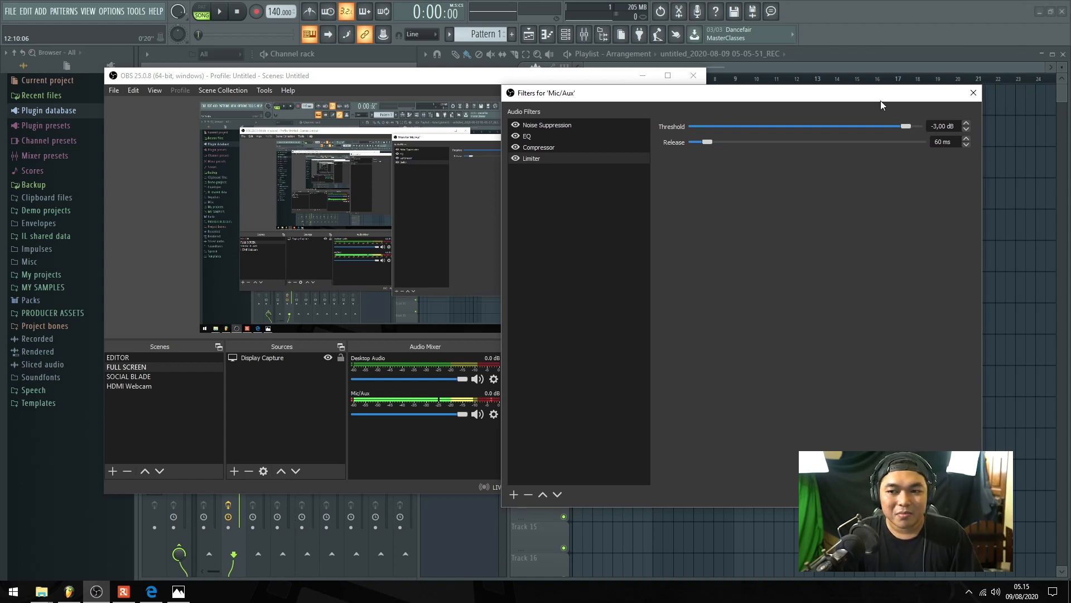
{"action": "left_click_drag", "start_coordinate": [876, 99], "coordinate": [872, 92]}
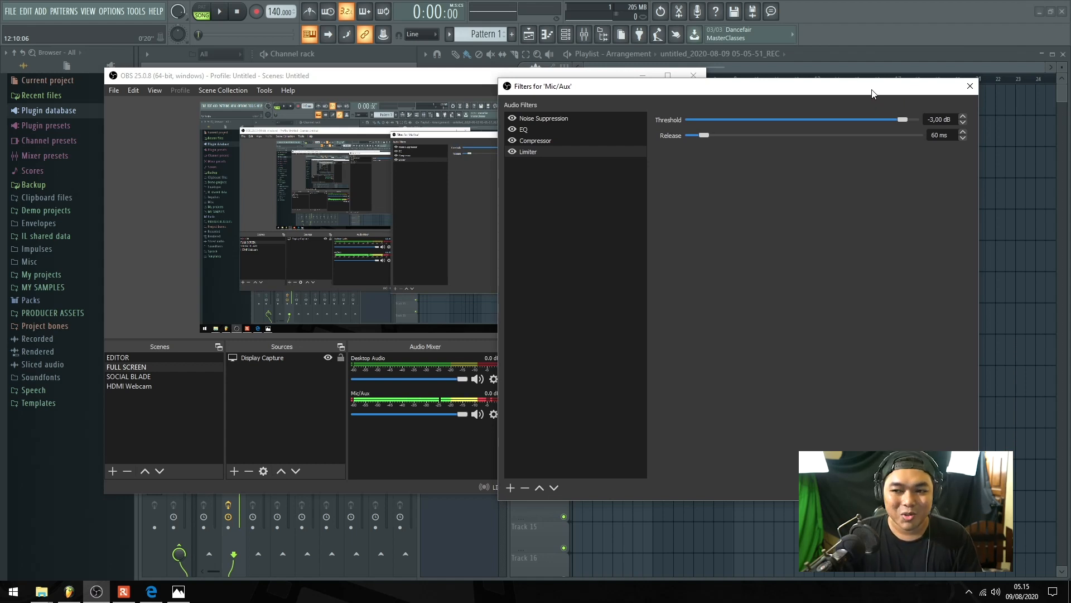
{"action": "left_click_drag", "start_coordinate": [803, 89], "coordinate": [861, 89]}
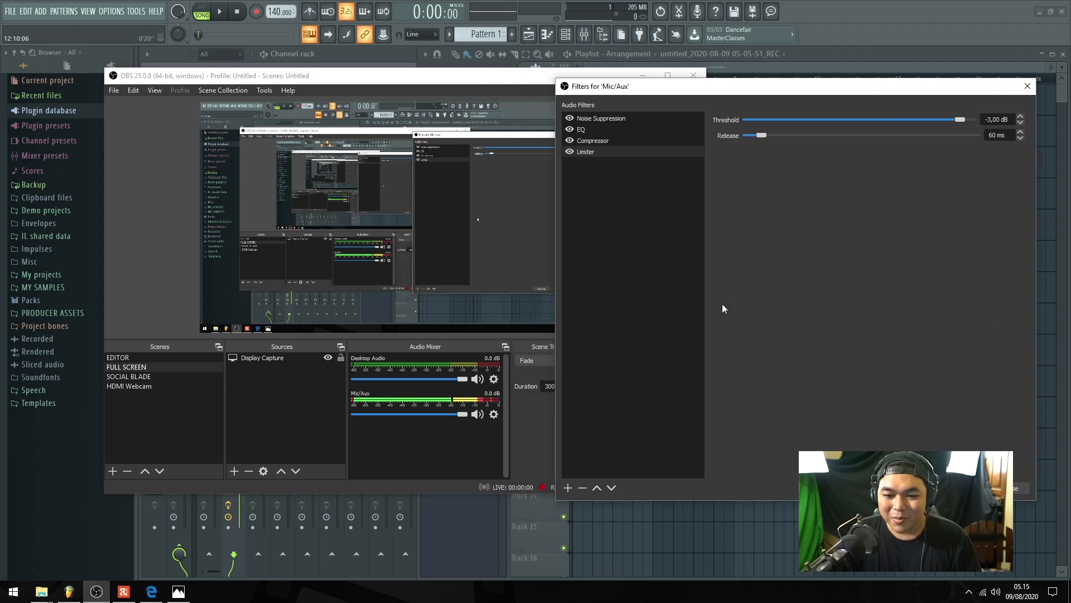